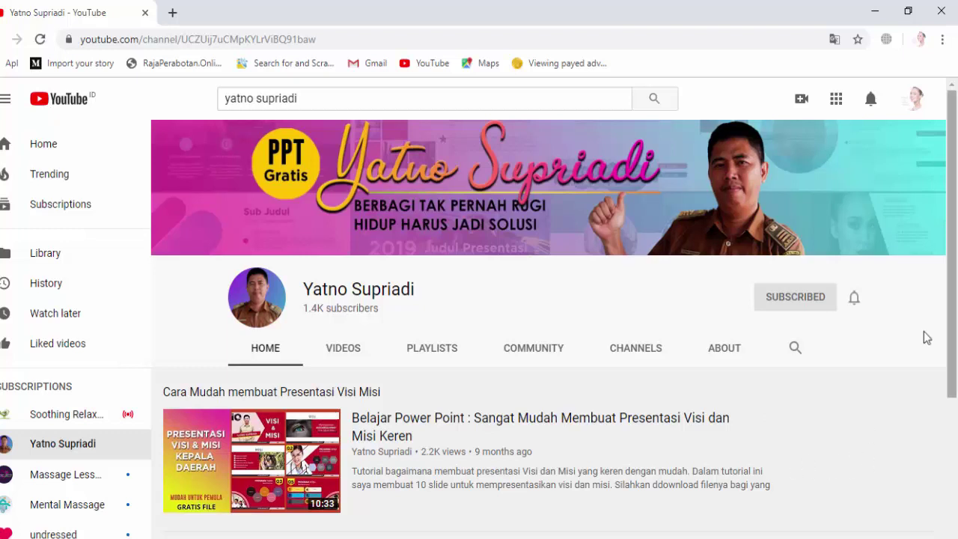
- Show the channel's full Videos list and scroll down through its older uploads
scroll(689, 313, "down", 3)
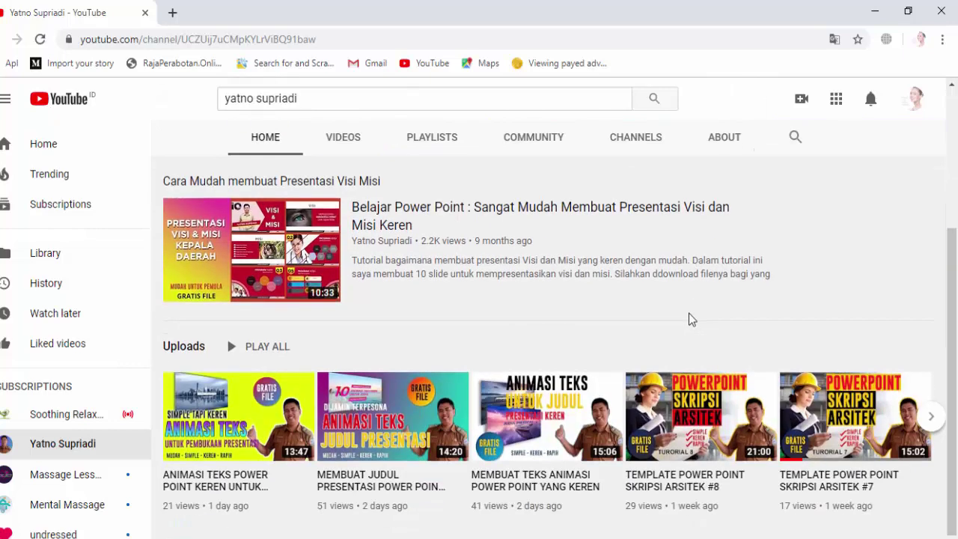
left_click(327, 143)
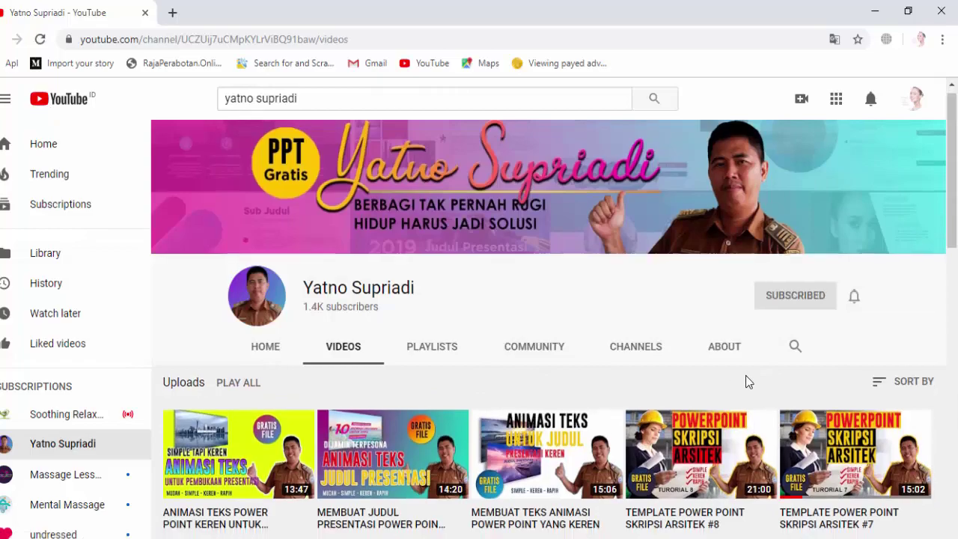
scroll(745, 381, "down", 3)
scroll(737, 382, "down", 2)
scroll(737, 381, "down", 3)
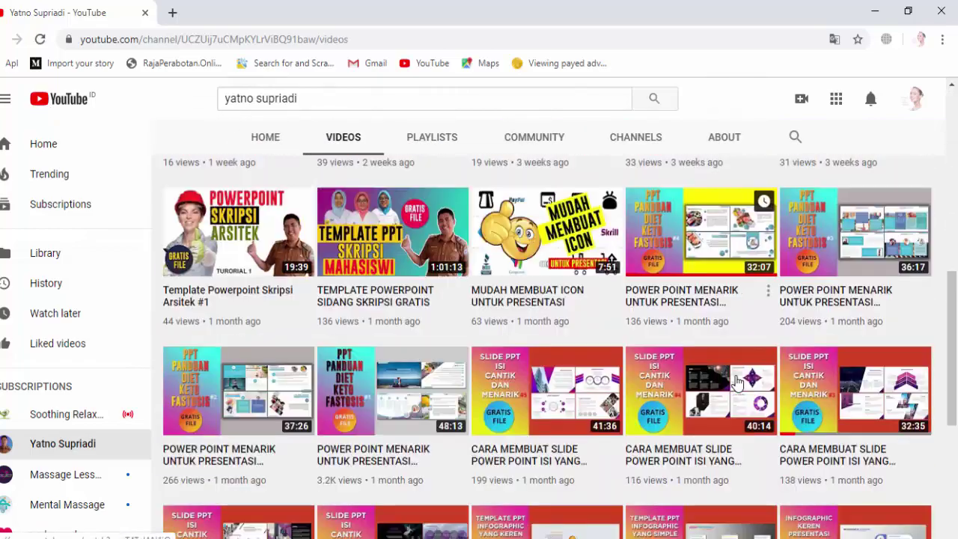
scroll(735, 382, "down", 3)
scroll(734, 383, "down", 3)
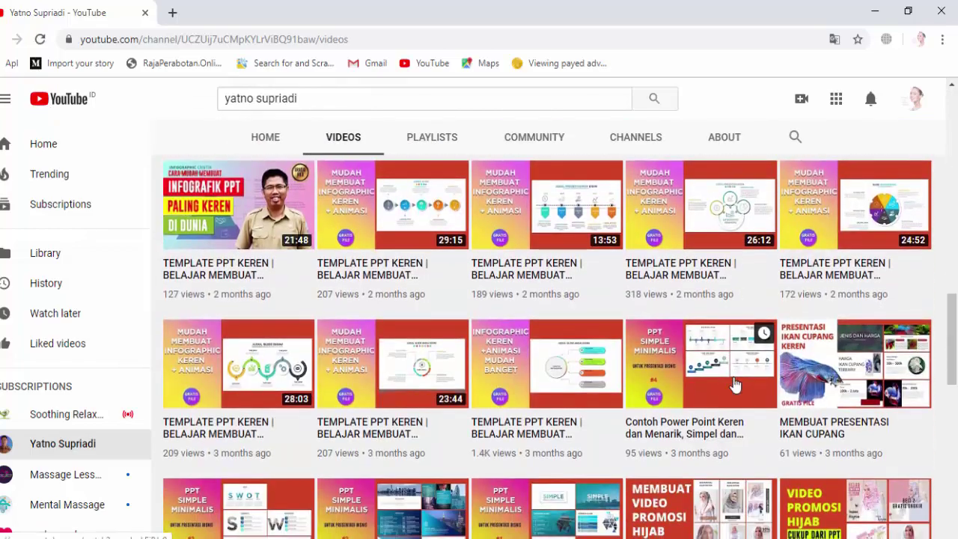
scroll(734, 384, "down", 3)
scroll(736, 385, "down", 3)
scroll(736, 385, "down", 3)
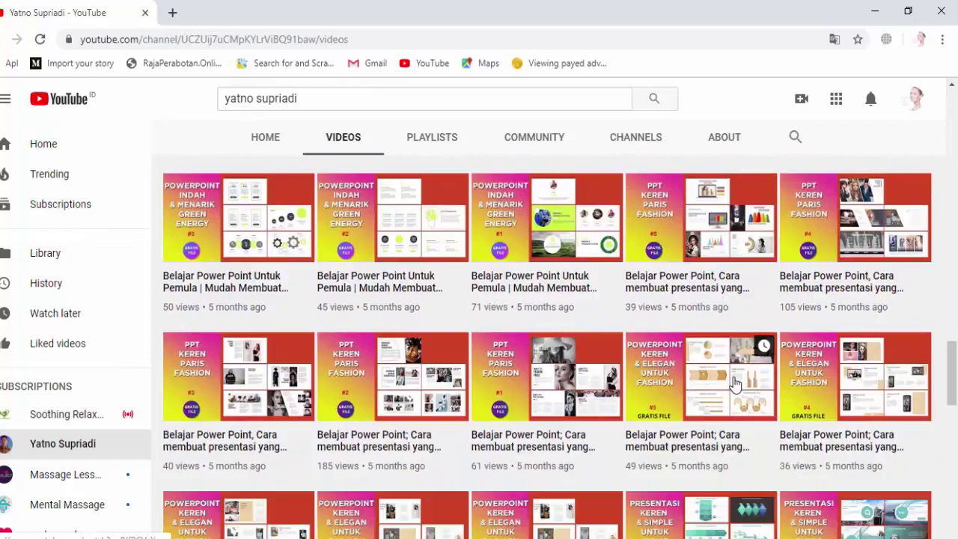
scroll(839, 379, "down", 4)
scroll(839, 378, "down", 5)
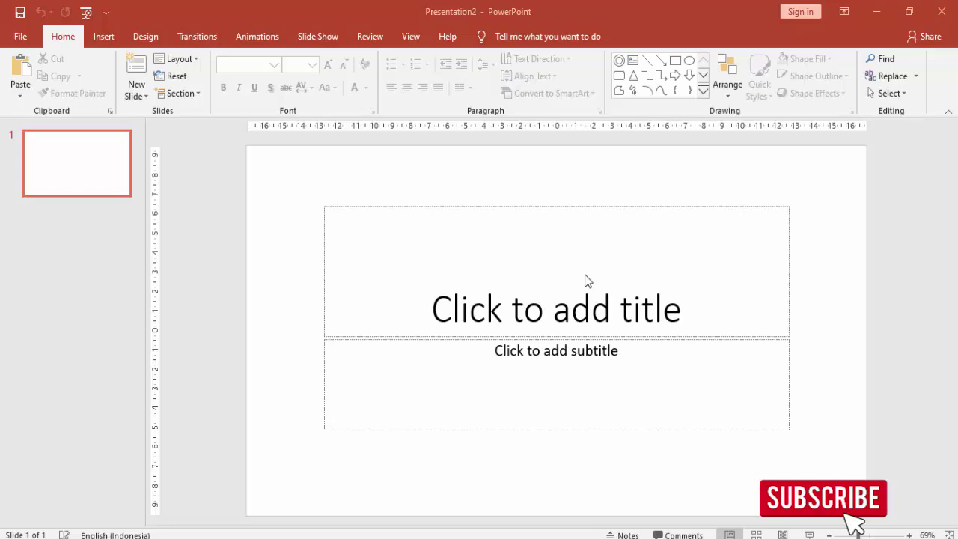
- Delete the title and subtitle placeholders, leaving the slide an empty canvas
left_click(550, 204)
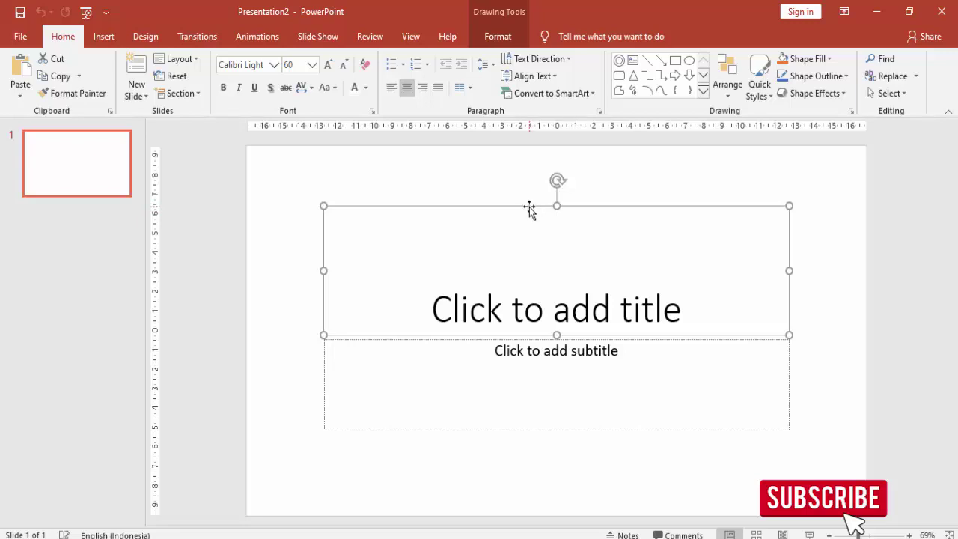
key("Delete")
left_click(532, 334)
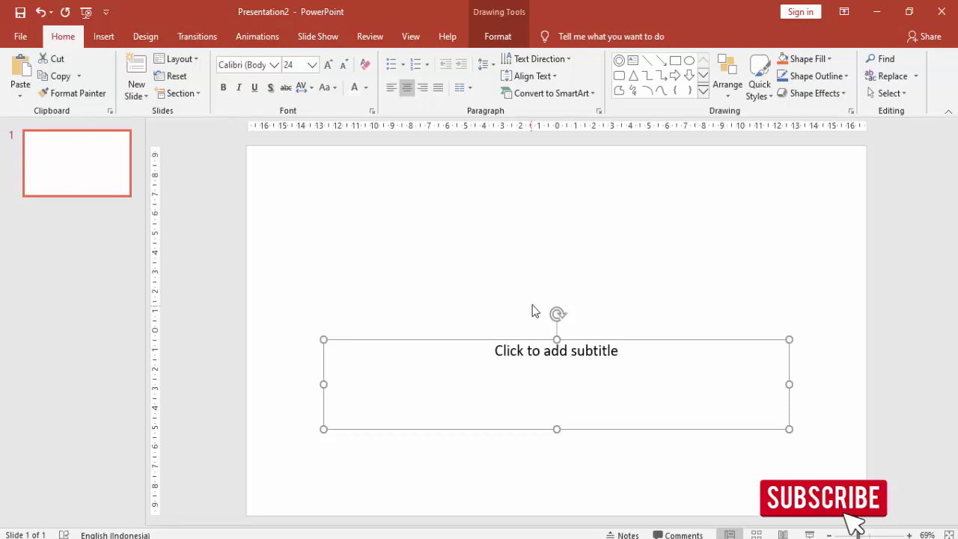
key("Delete")
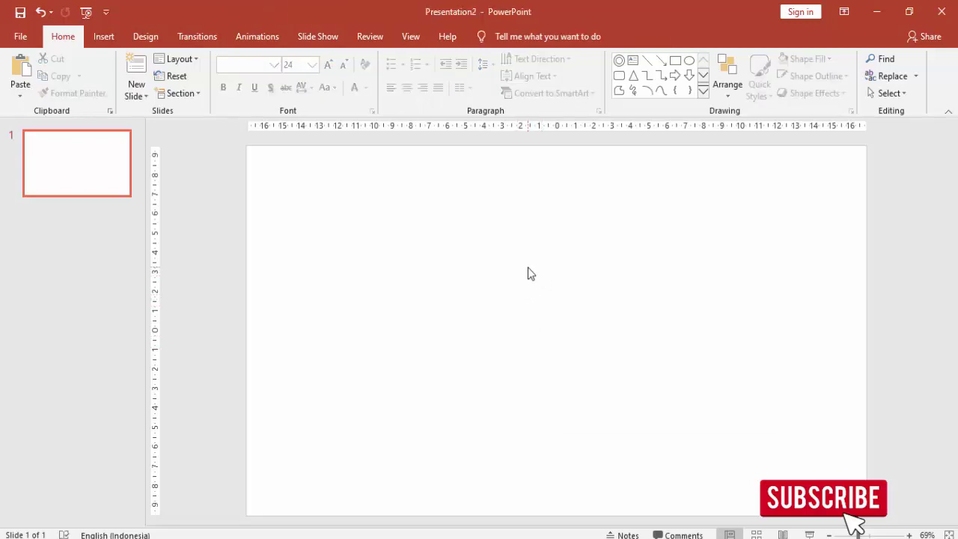
scroll(528, 267, "down", 1)
scroll(537, 274, "down", 1)
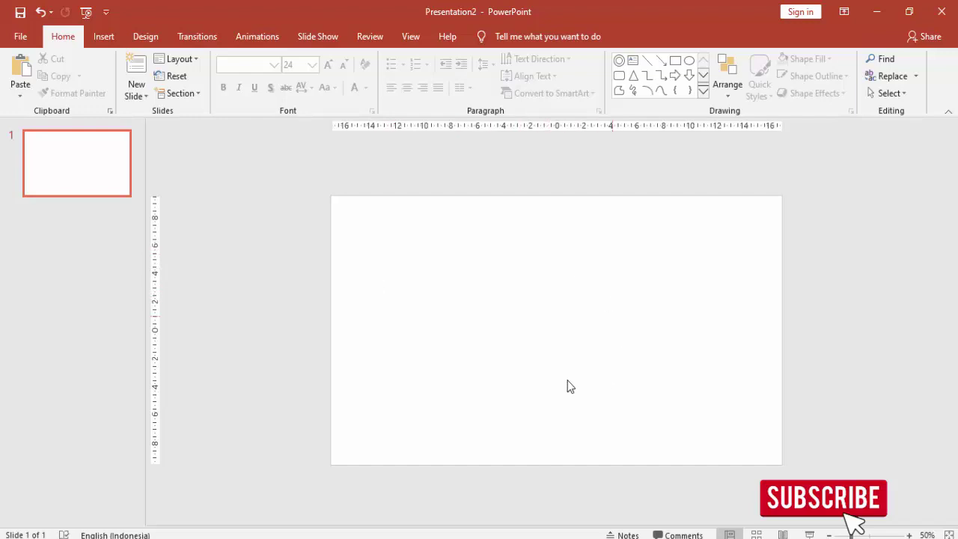
- Set the slide background to a picture fill using the file beach (31)
right_click(497, 243)
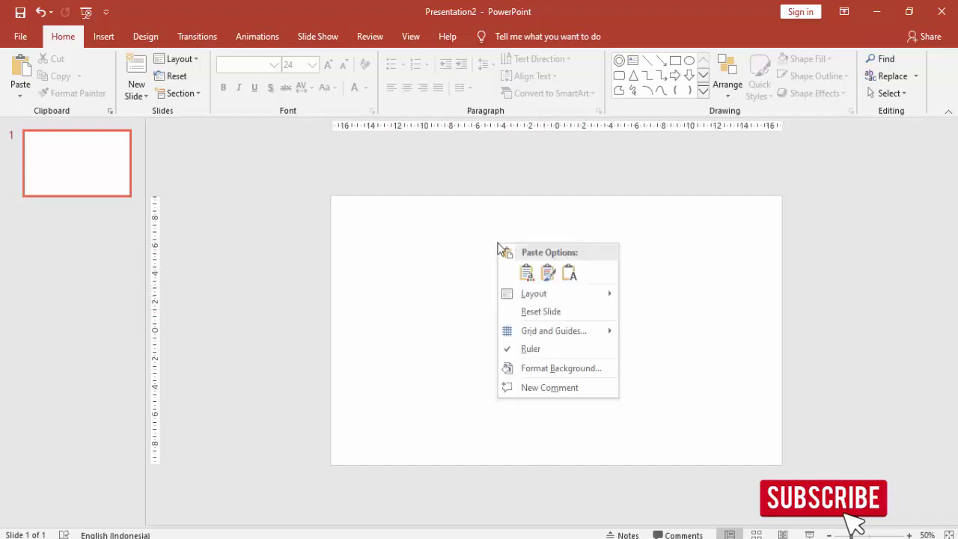
left_click(552, 372)
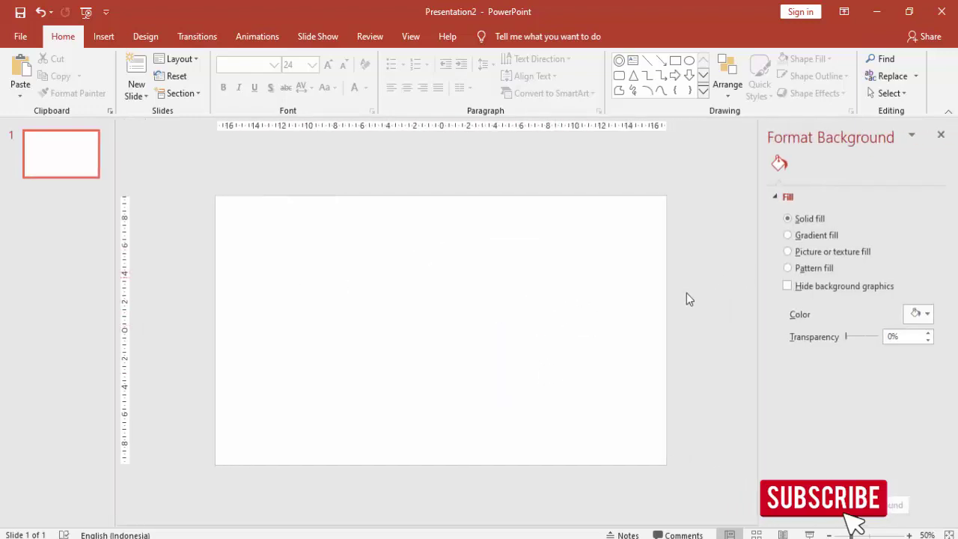
left_click(818, 253)
left_click(807, 330)
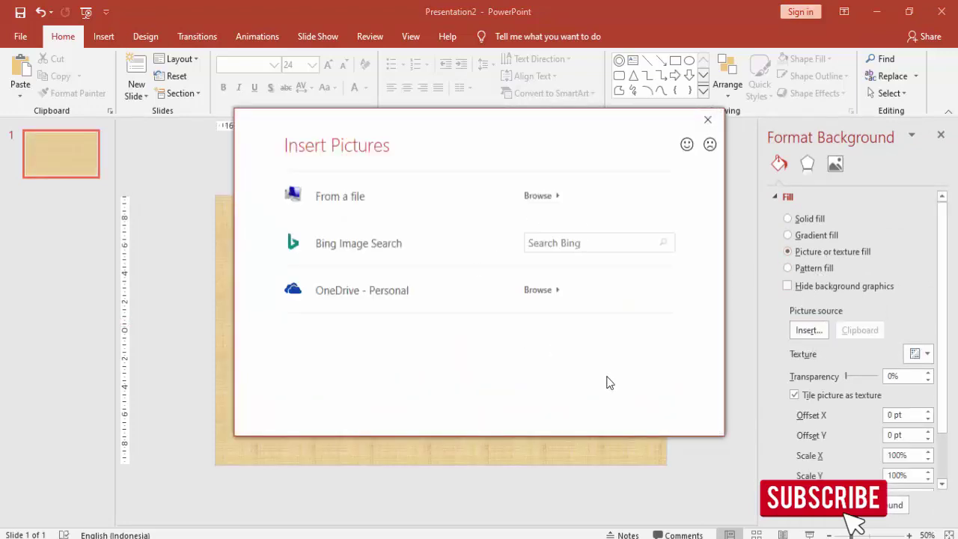
left_click(359, 202)
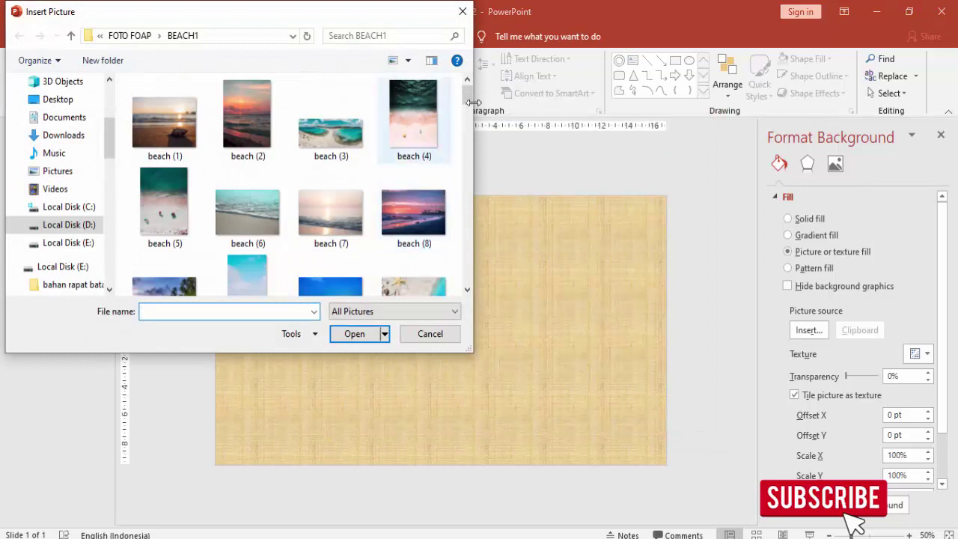
left_click_drag(468, 98, 467, 142)
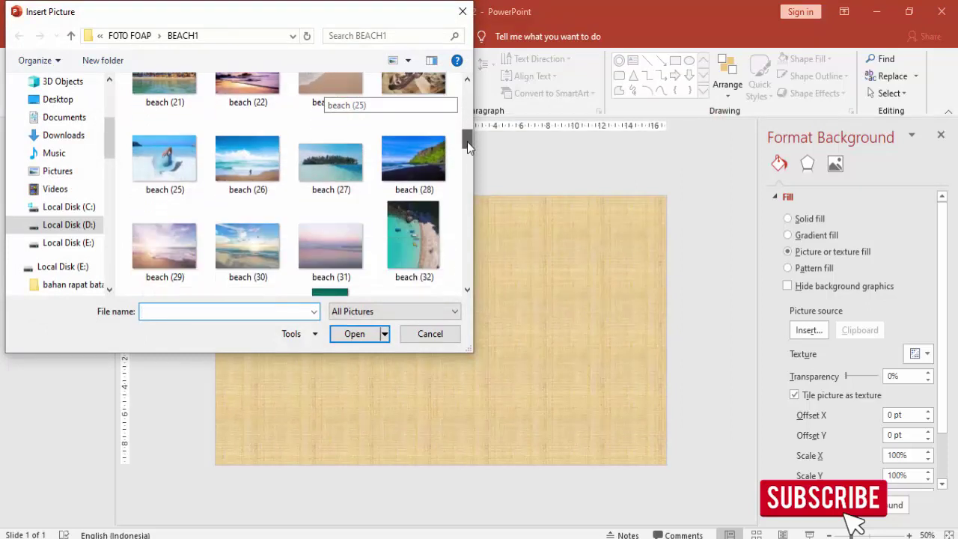
left_click_drag(467, 141, 474, 158)
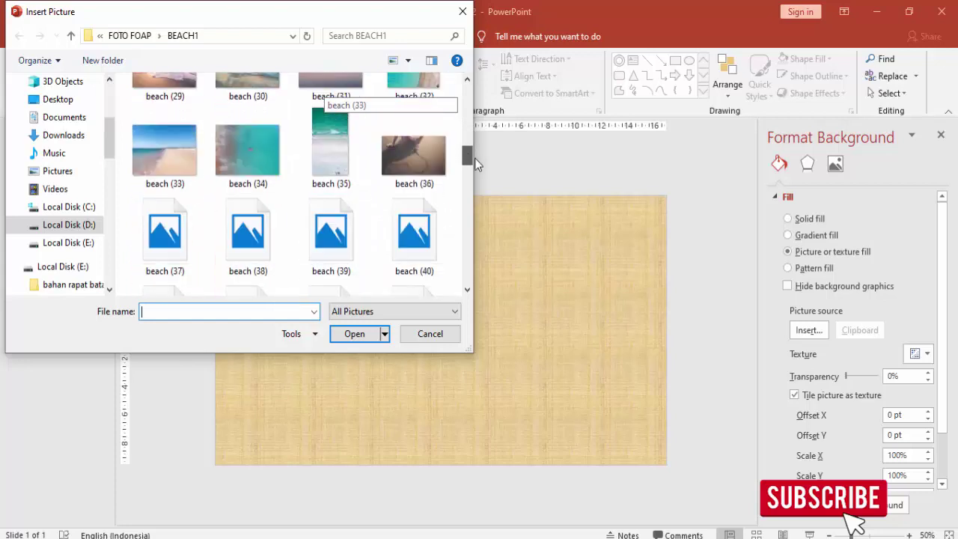
left_click(336, 140)
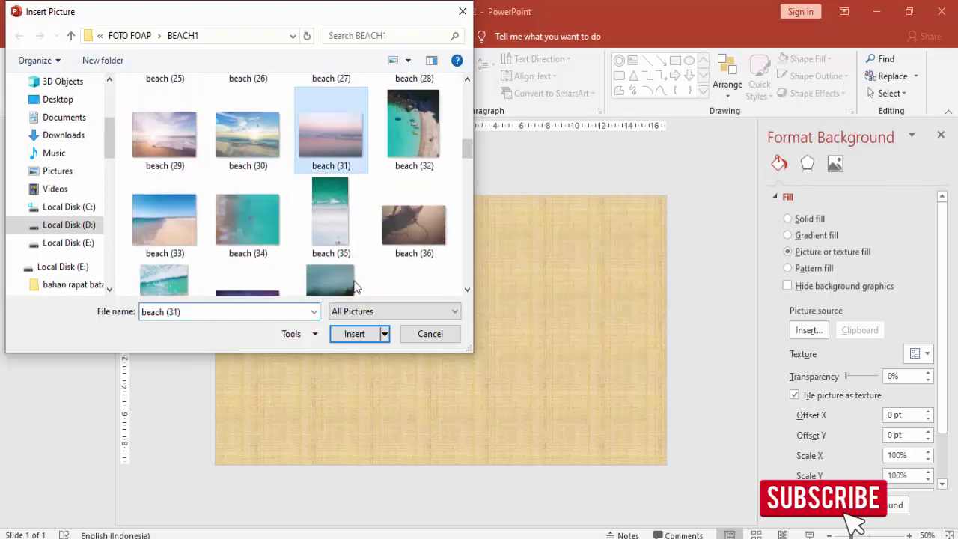
left_click(359, 338)
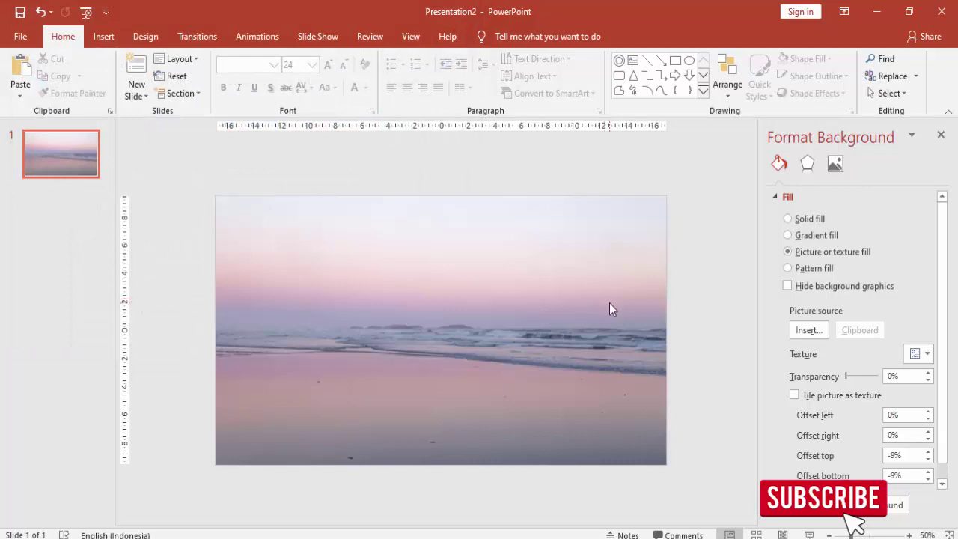
- Draw a rectangle across the slide's bottom strip and give it no outline
left_click(103, 36)
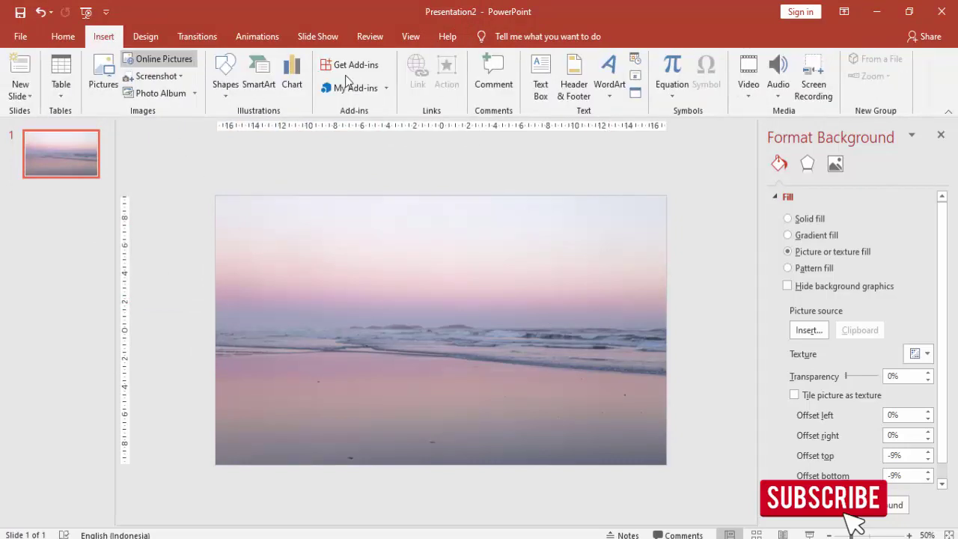
left_click(224, 75)
left_click(275, 128)
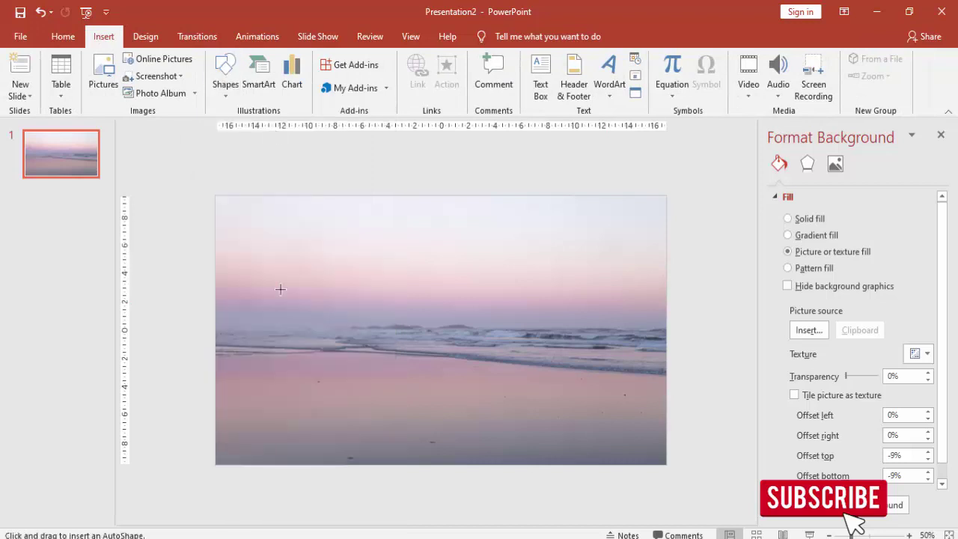
left_click_drag(216, 394, 665, 464)
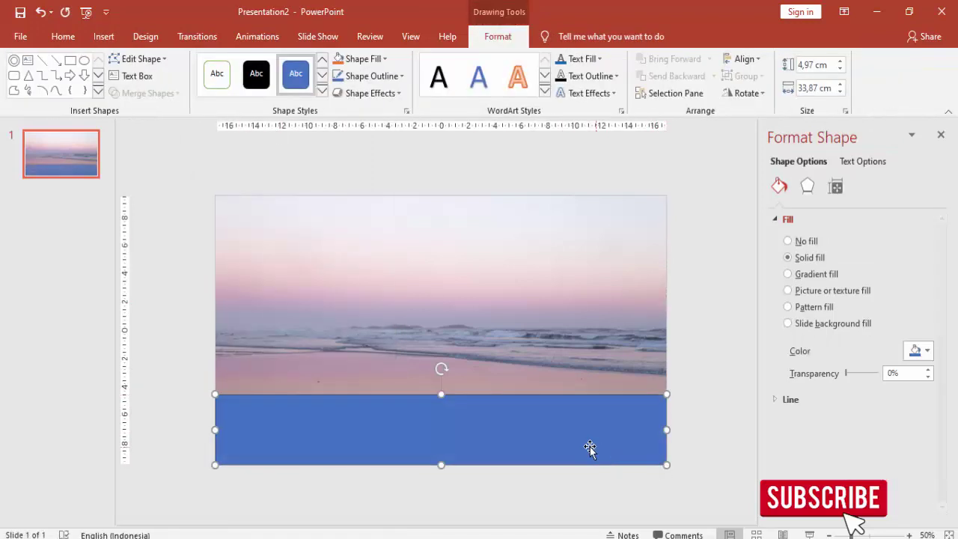
left_click(787, 399)
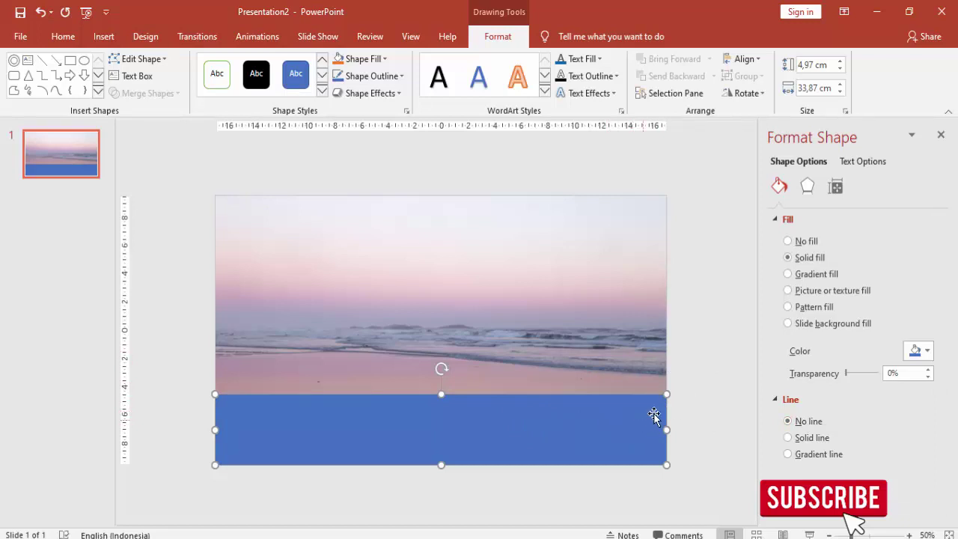
left_click(696, 400)
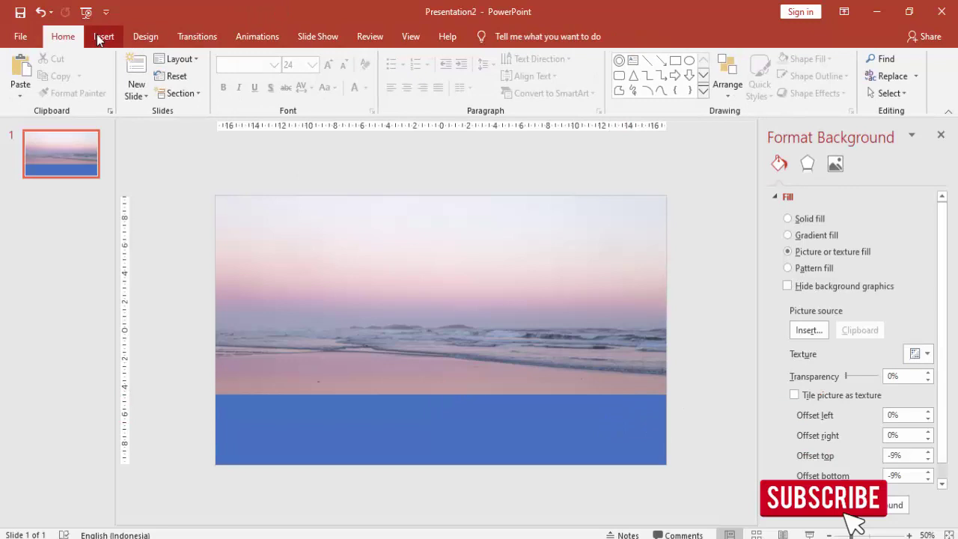
- Draw a thin white rectangle bar with no outline just above the blue band
left_click(103, 37)
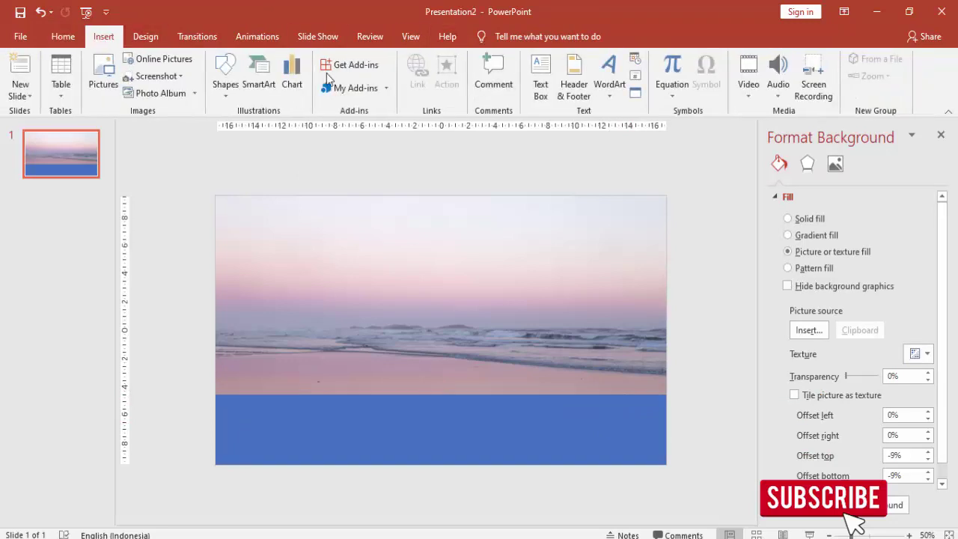
left_click(226, 75)
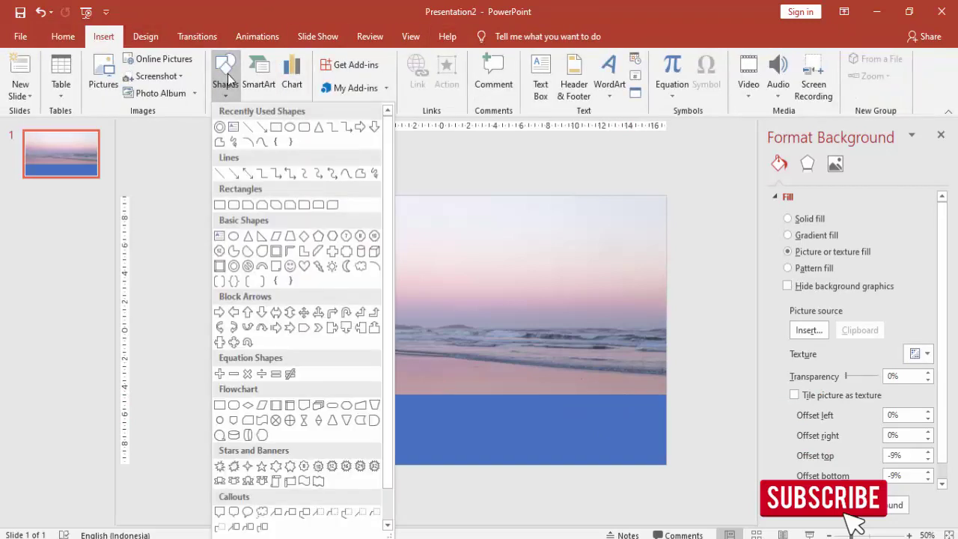
left_click(276, 127)
left_click_drag(339, 386, 551, 389)
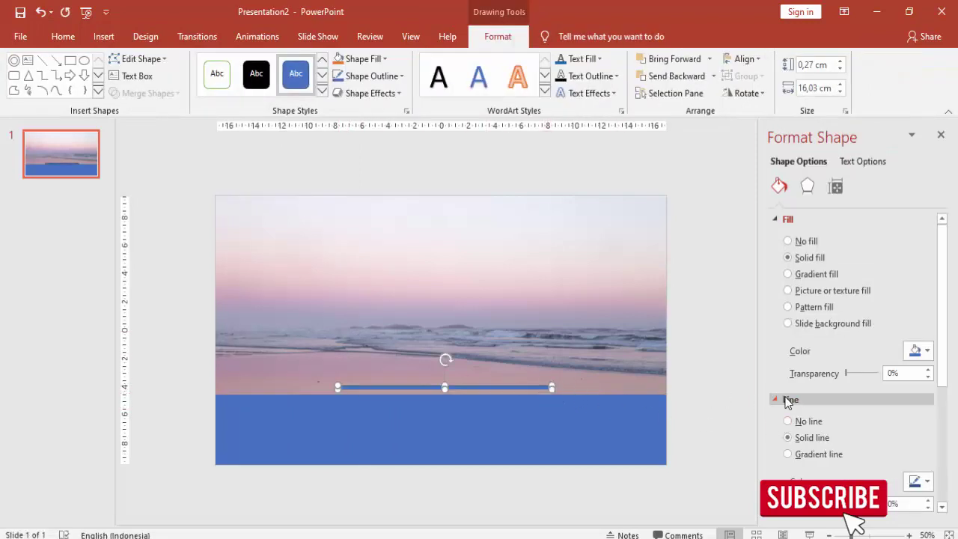
left_click(788, 421)
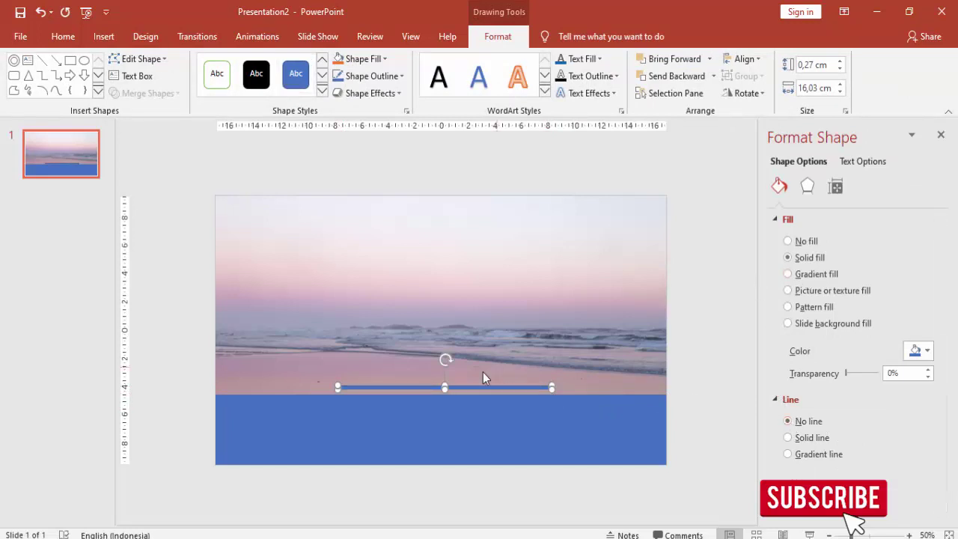
left_click_drag(485, 387, 486, 390)
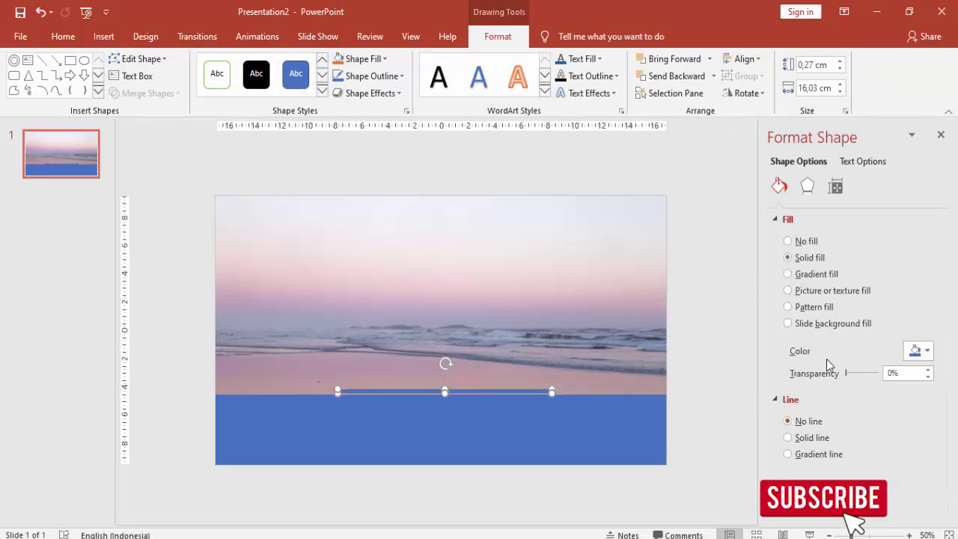
left_click(921, 350)
left_click(846, 385)
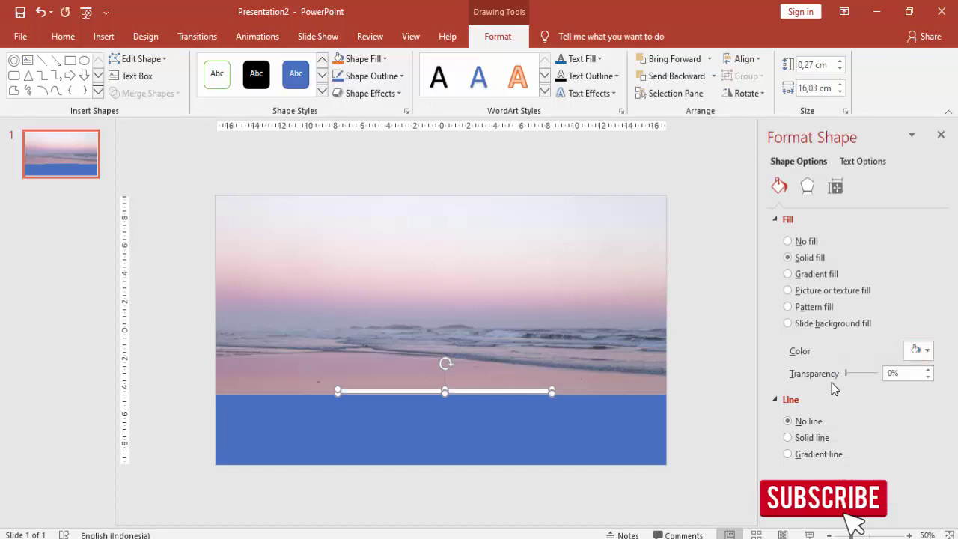
- Align the white line to the slide's horizontal centre and rest it on the band's top edge
left_click(741, 60)
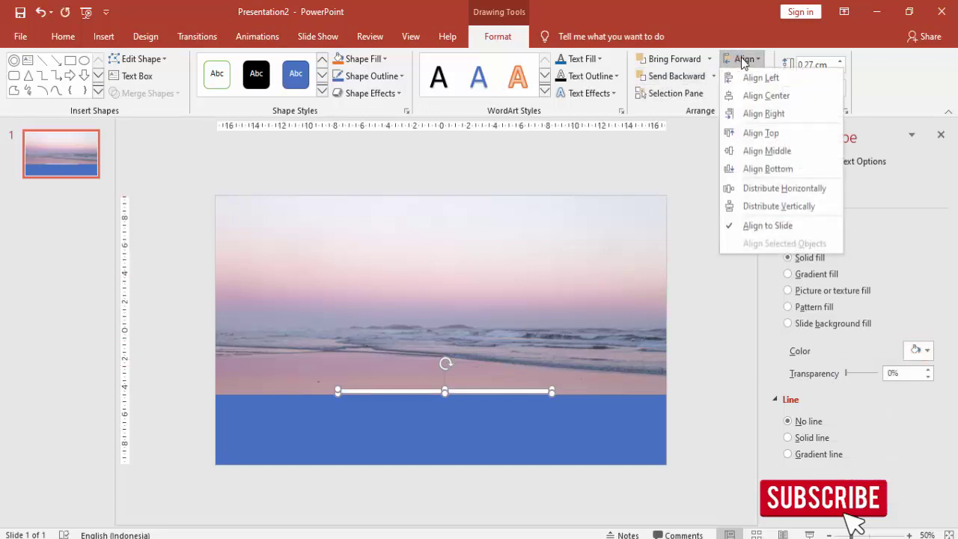
left_click(746, 98)
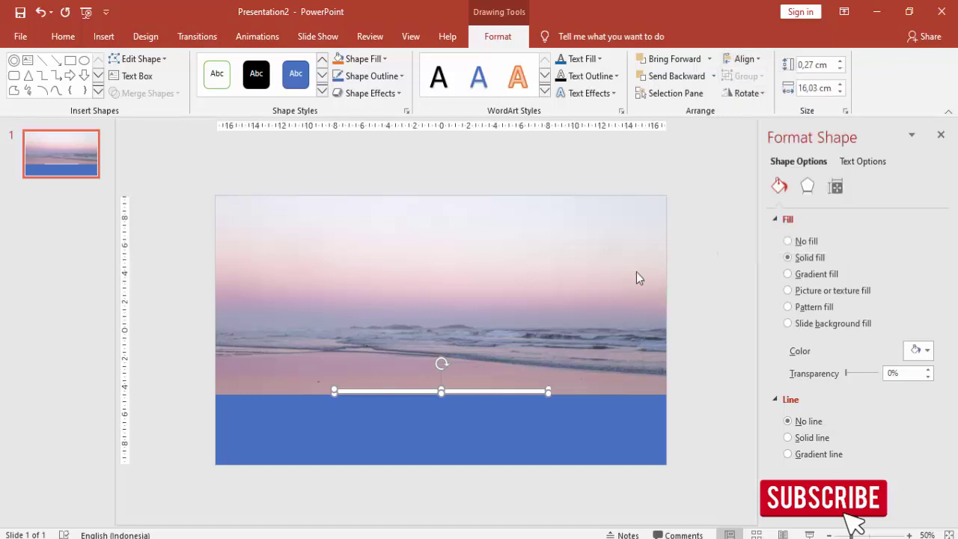
scroll(458, 407, "up", 5, "ctrl")
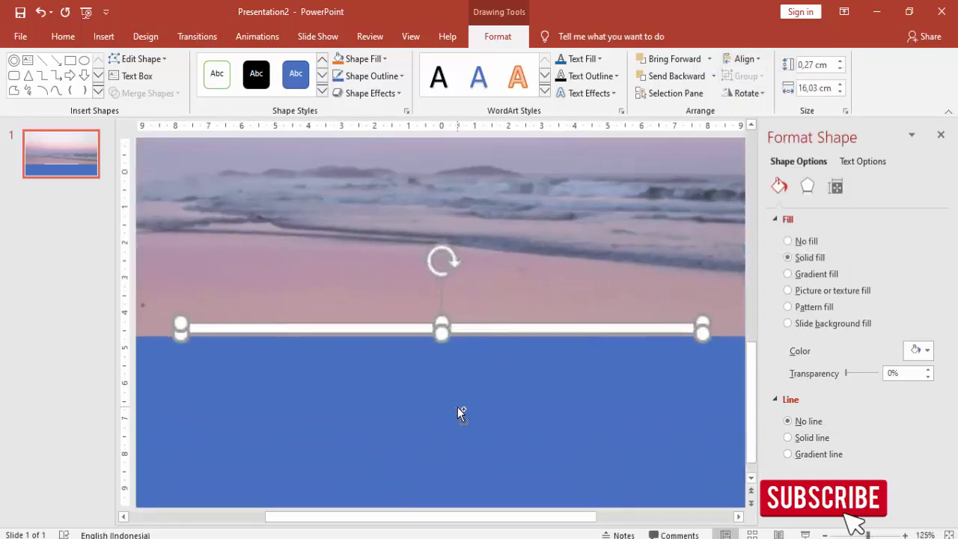
left_click_drag(478, 327, 488, 330)
scroll(490, 327, "down", 5, "ctrl")
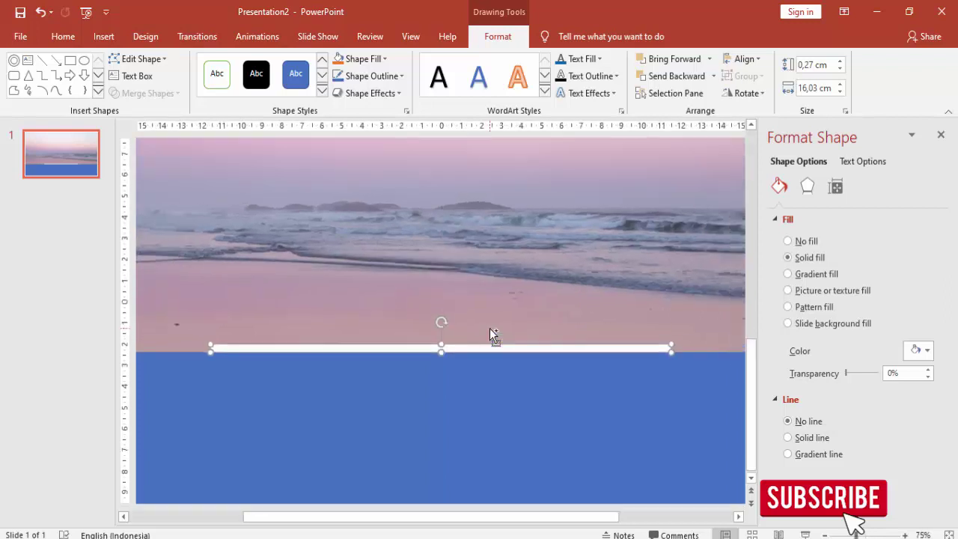
left_click(656, 292)
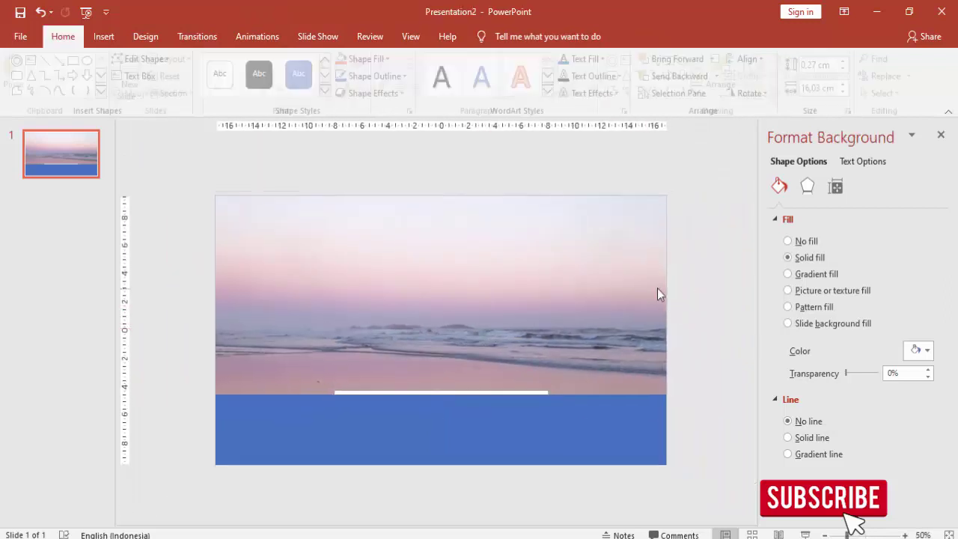
left_click(116, 38)
- Draw a donut shape over the upper photo and thin it into a narrow ring
left_click(225, 71)
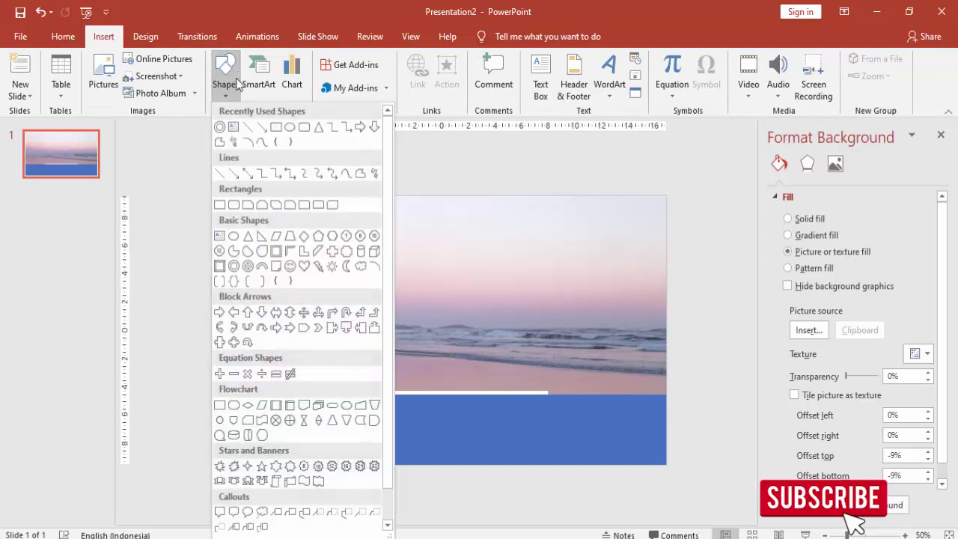
left_click(245, 267)
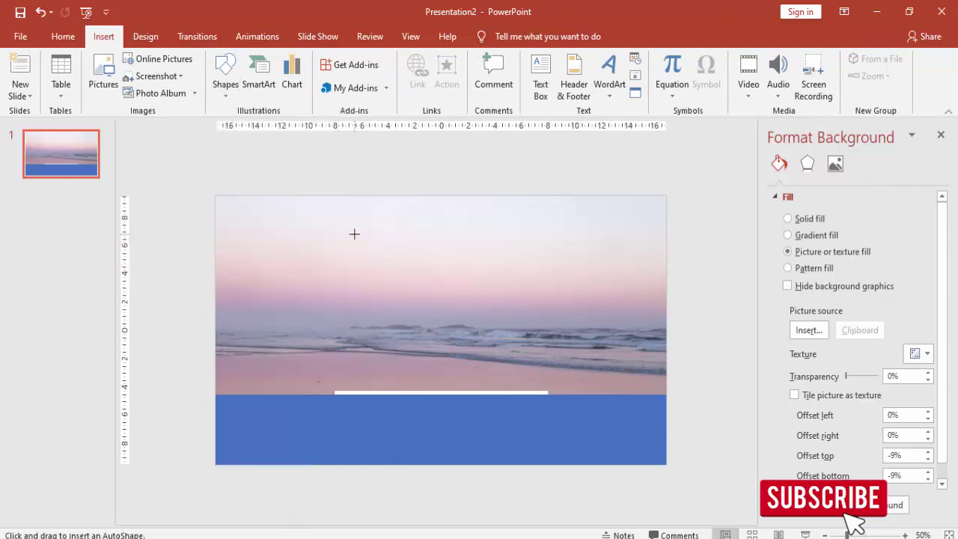
mouse_move(354, 234)
left_mouse_down()
mouse_move(513, 347)
mouse_move(503, 313)
left_mouse_up()
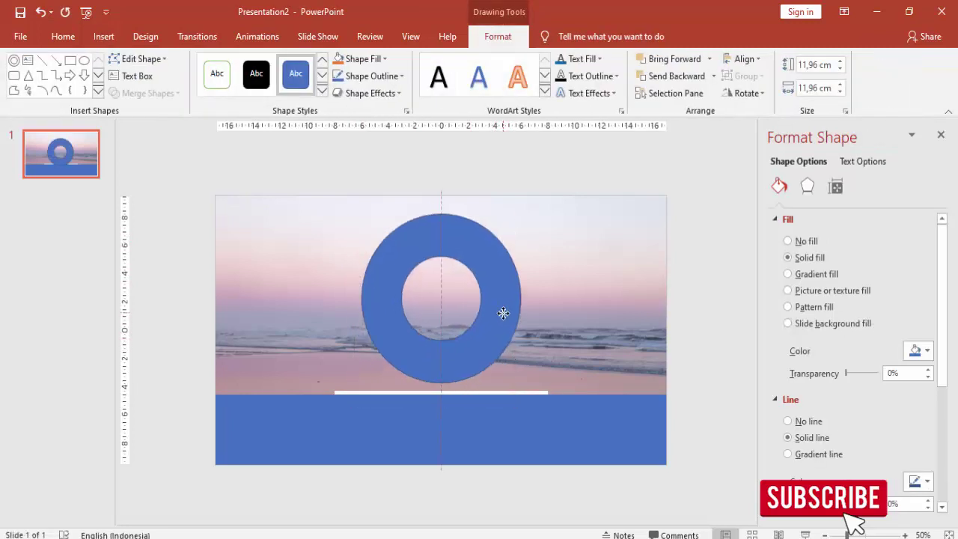
left_click_drag(402, 299, 369, 300)
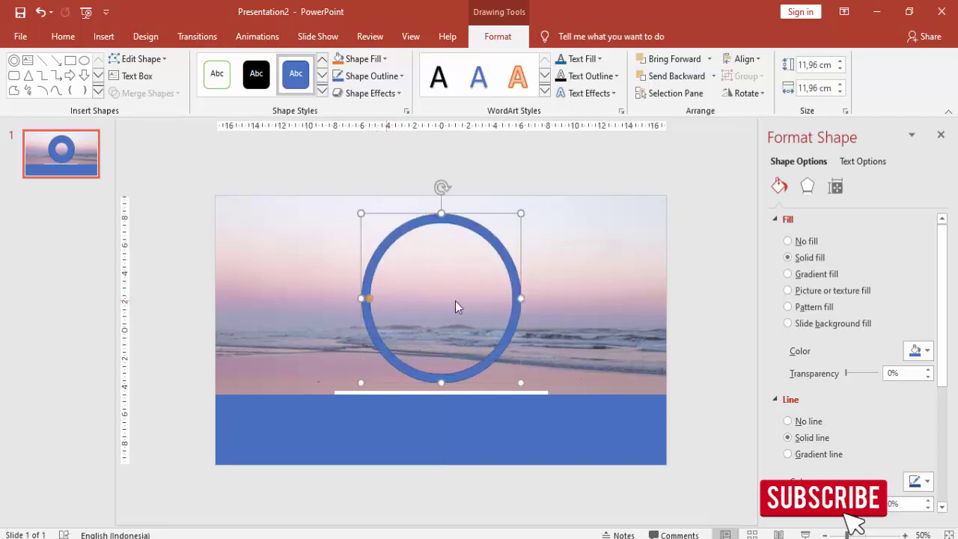
- Give the ring no outline and a white fill, then resize it to about 11.11 cm, centred
left_click(808, 425)
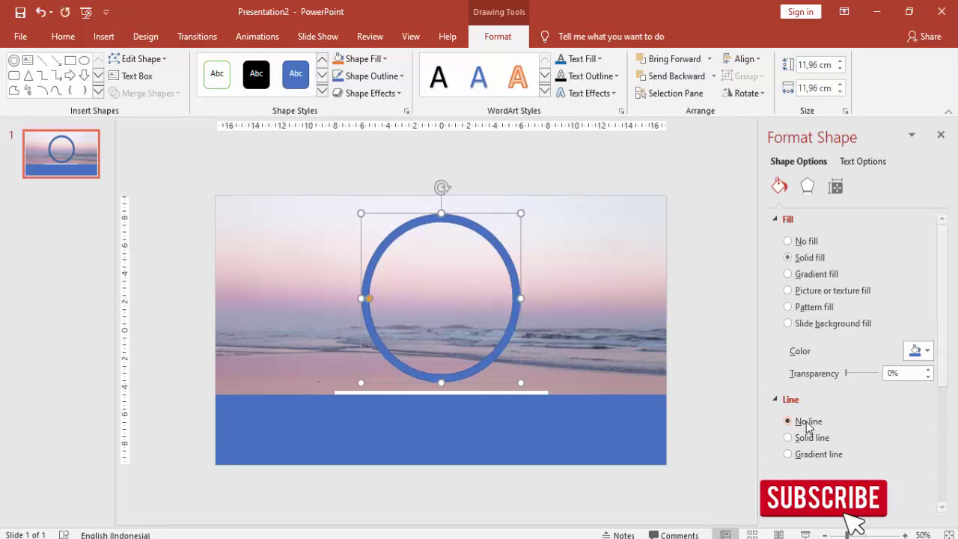
left_click(918, 350)
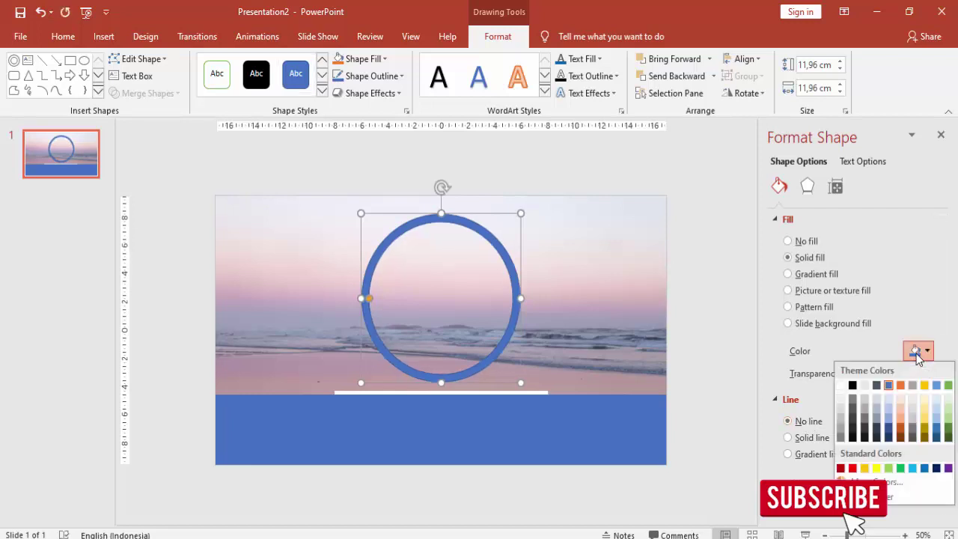
left_click(841, 386)
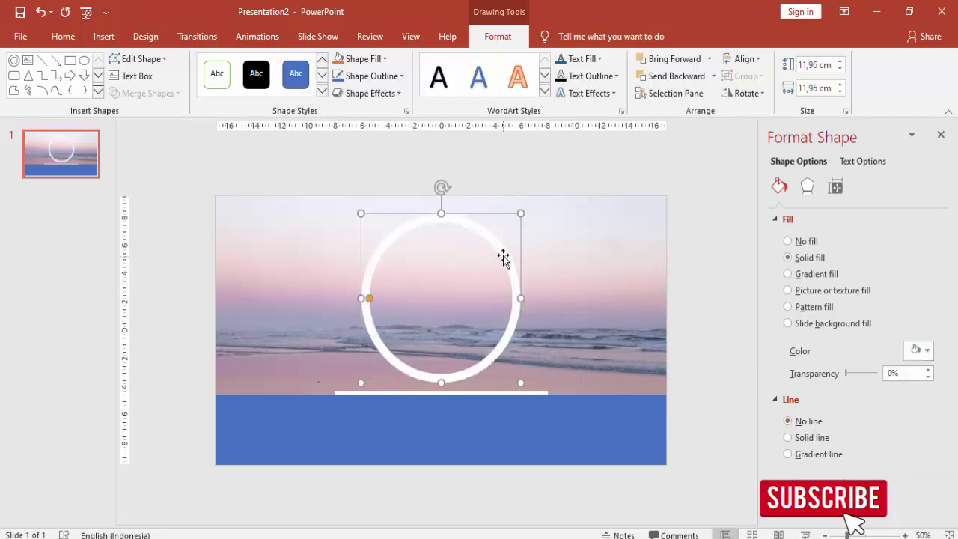
left_click_drag(505, 257, 504, 245)
left_click_drag(522, 200, 487, 236)
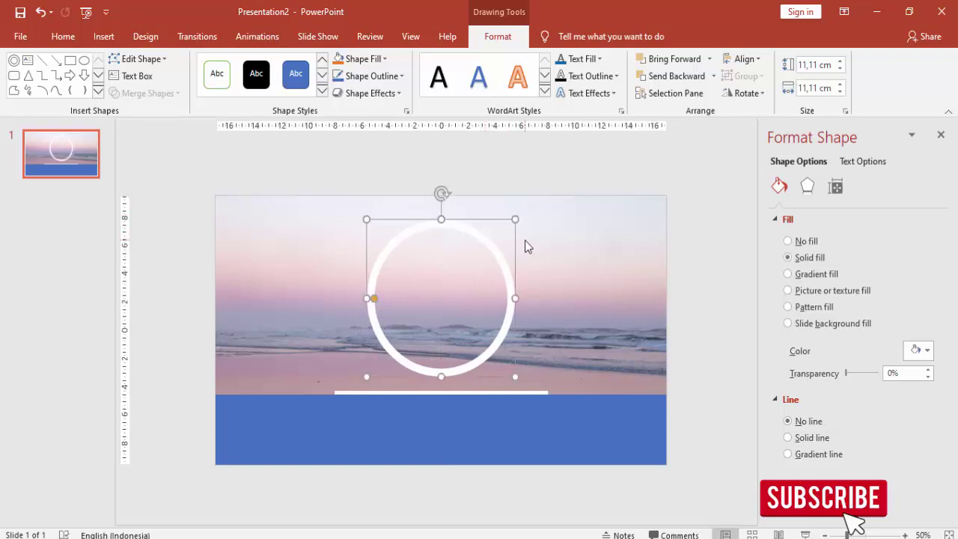
left_click(242, 165)
- Add a text box with the title JUDUL, PRESENTASI, KEREN on three lines
left_click(103, 36)
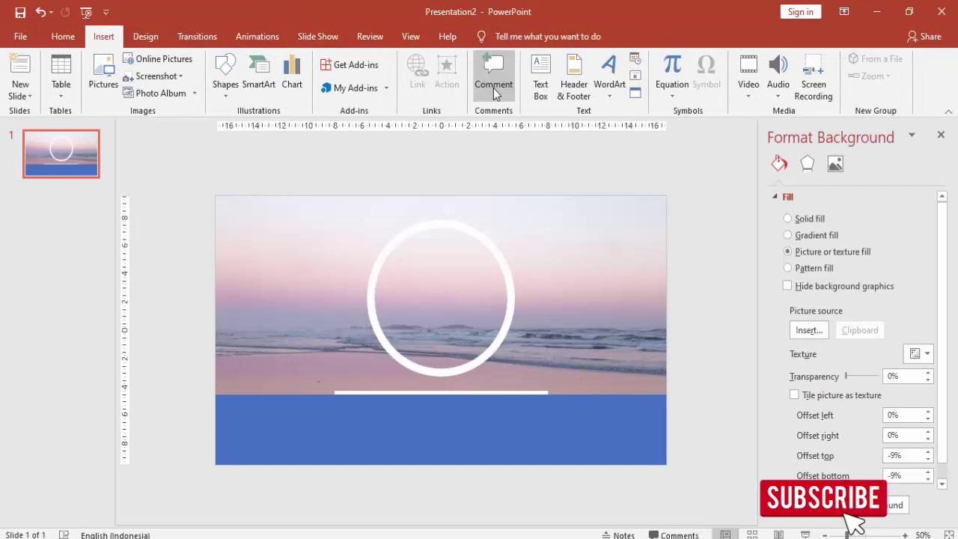
left_click(538, 79)
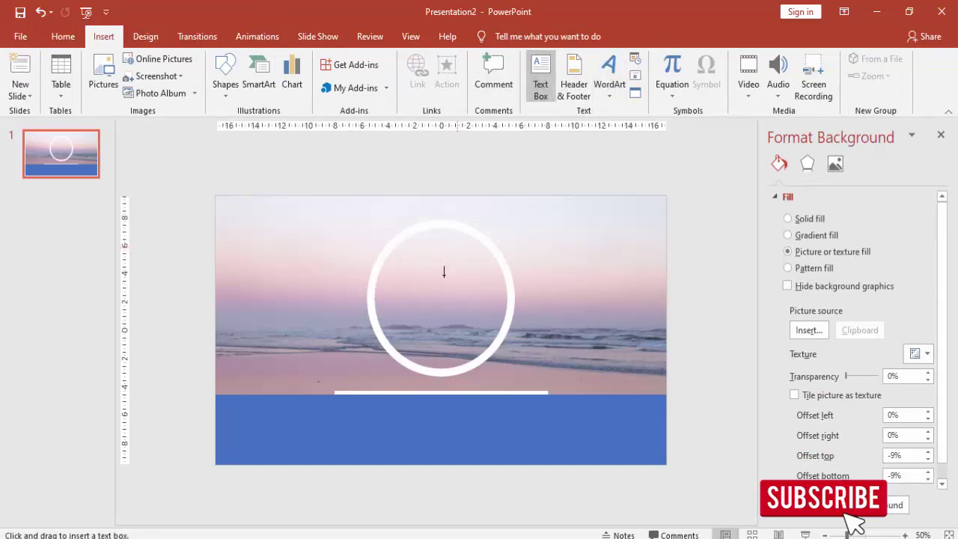
left_click_drag(245, 246, 366, 270)
type("JUDUL")
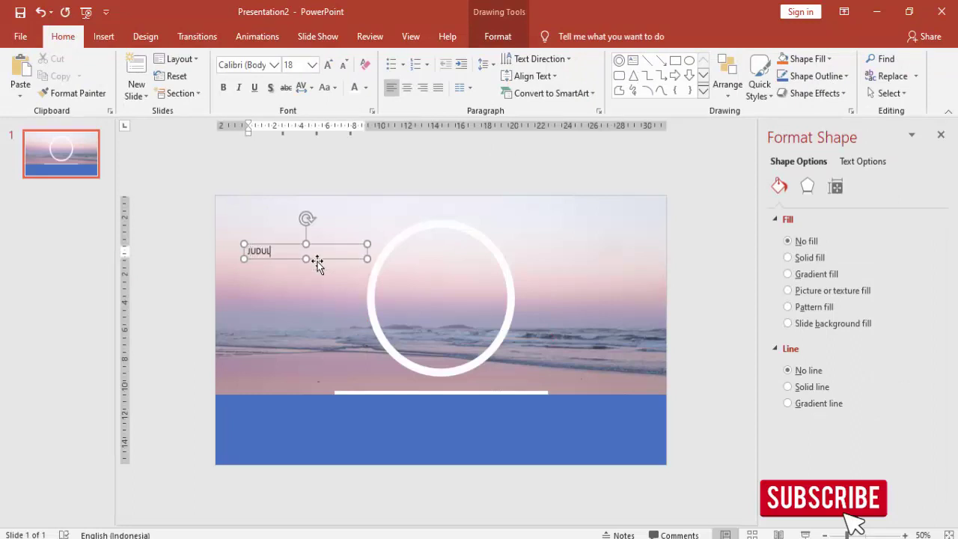
key("Return")
type("PRESE")
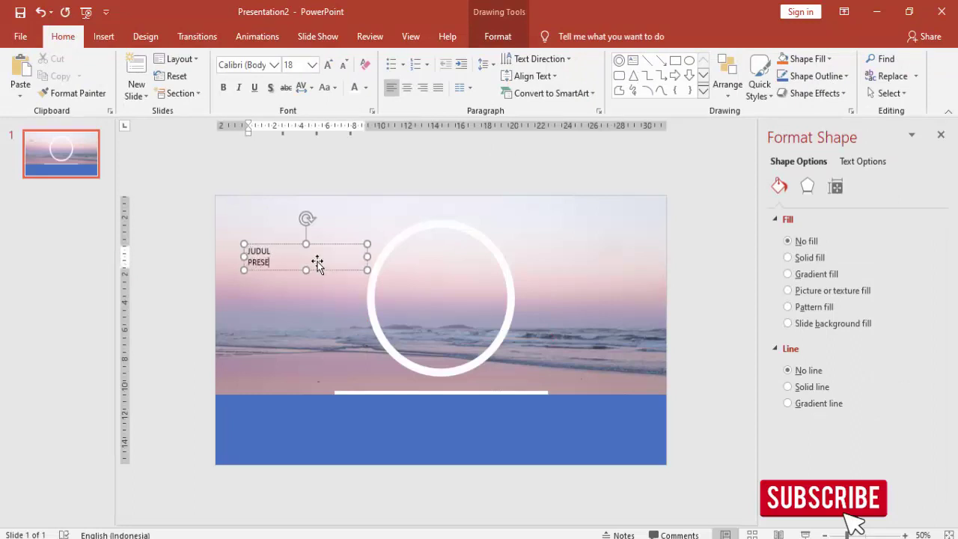
type("NTASI")
key("Return")
type("KEREN")
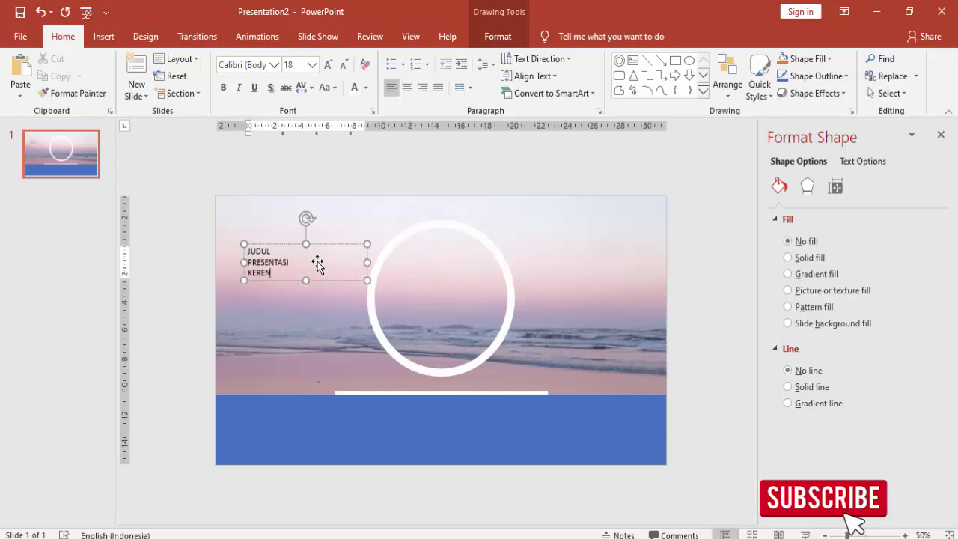
- Move the title box into the ring, adjust its width and centre the text
left_click_drag(322, 243, 477, 278)
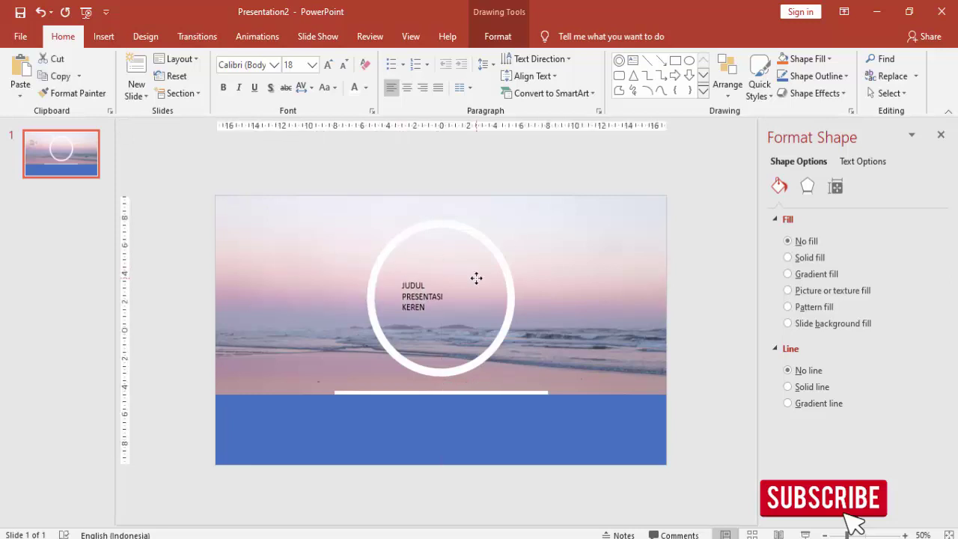
left_click_drag(399, 296, 379, 296)
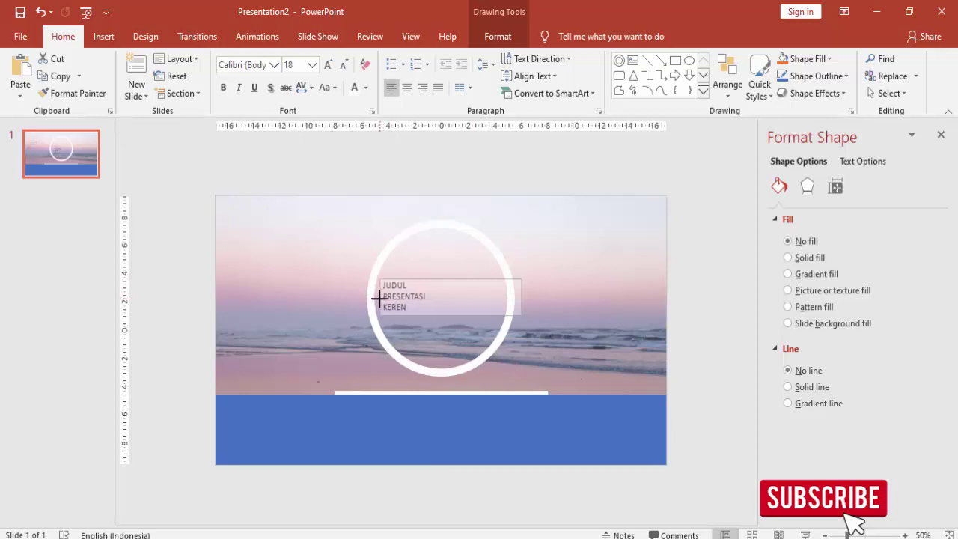
left_click_drag(521, 298, 502, 297)
left_click(406, 87)
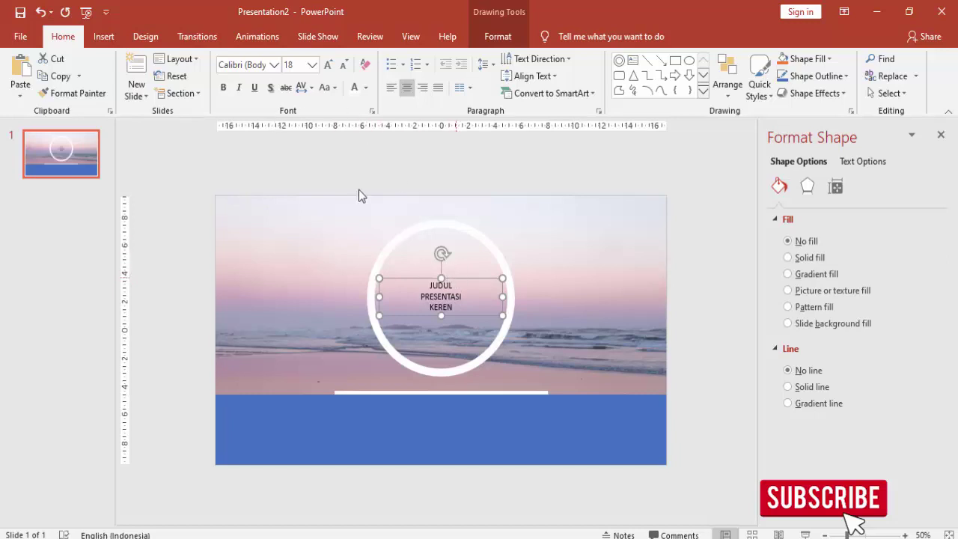
- Set the title font to Gotham Bold at size 40
left_click(274, 65)
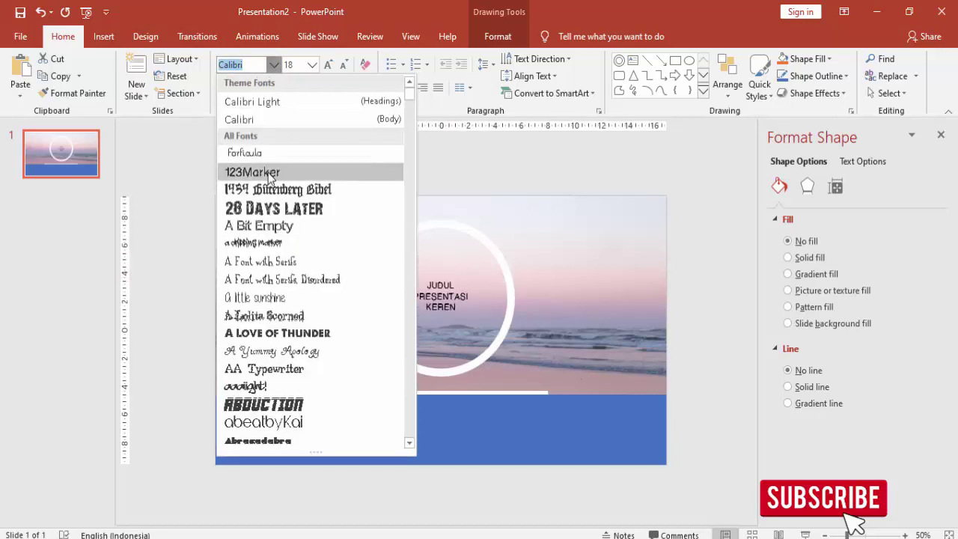
left_click(255, 66)
left_click_drag(254, 66, 220, 67)
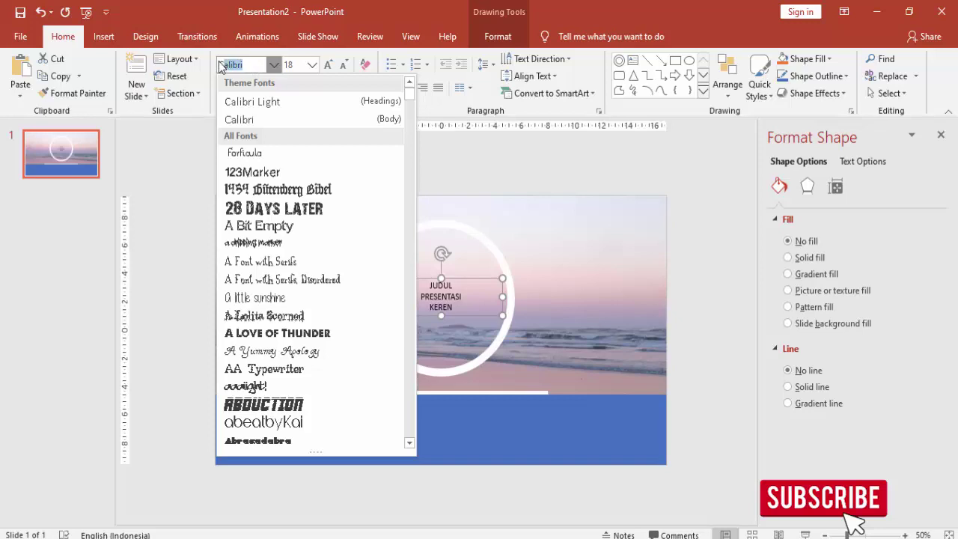
type("Gotham Bold")
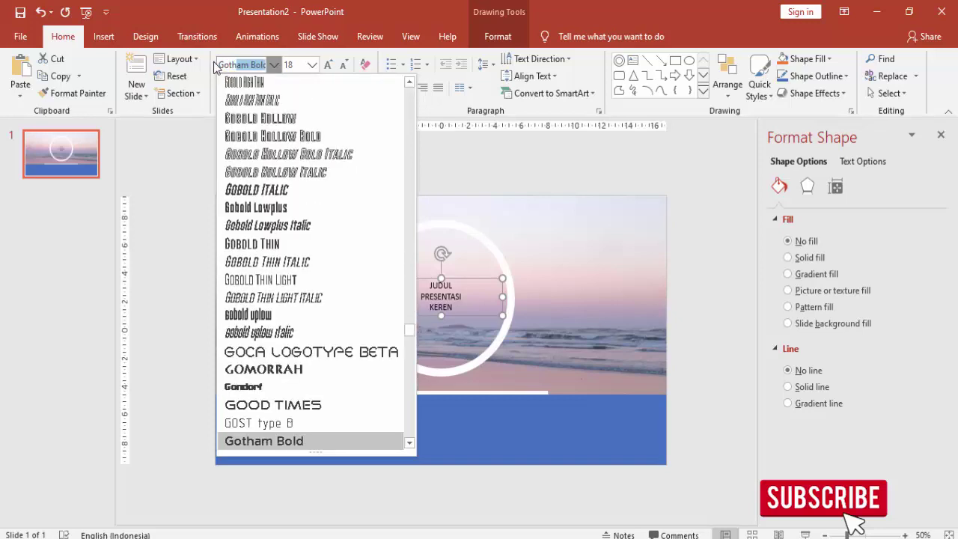
key("Return")
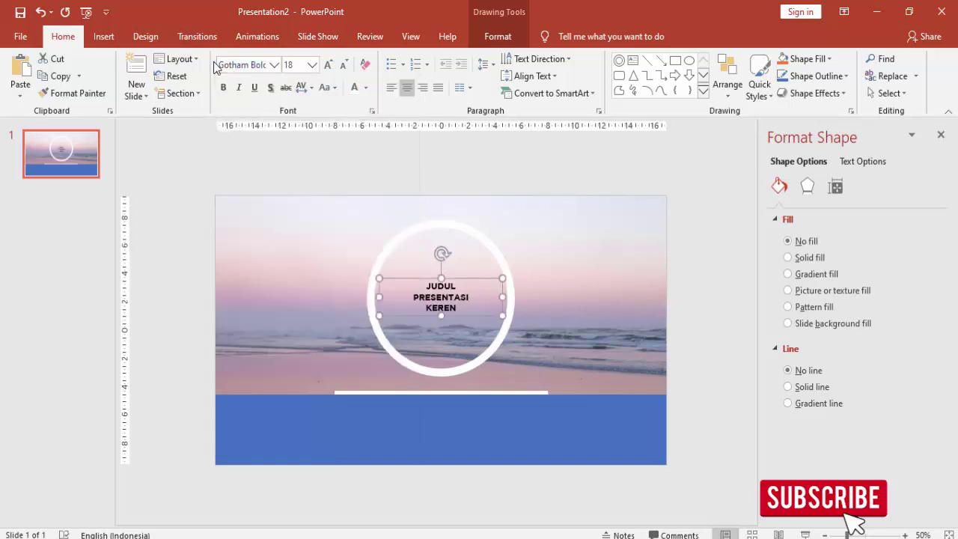
left_click(312, 65)
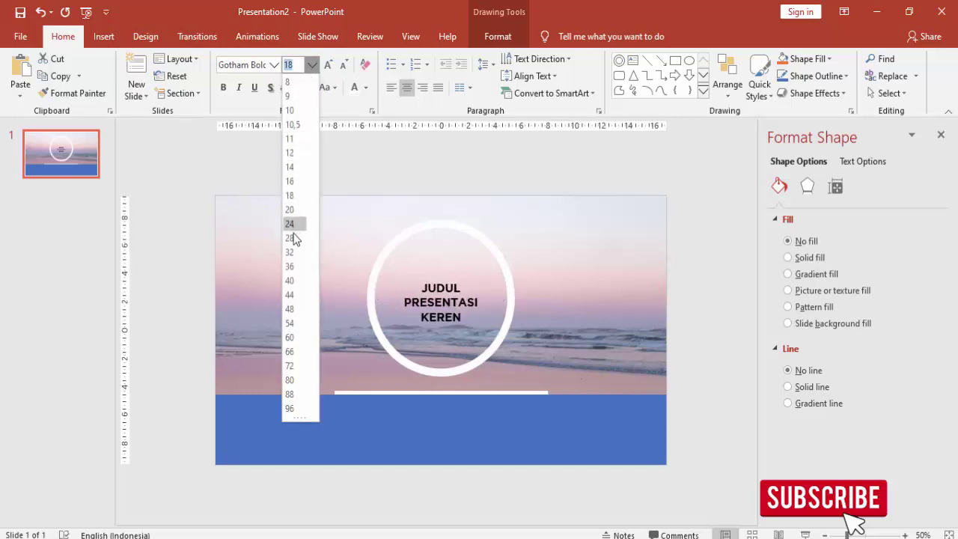
left_click(290, 281)
- Reposition and widen the title box so PRESENTASI fits and the text sits centred in the ring
left_click(434, 290)
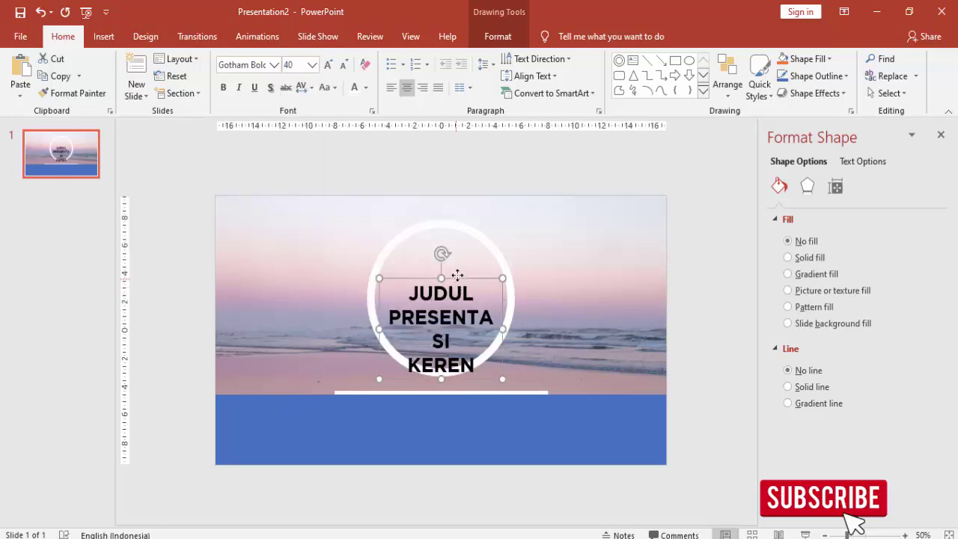
left_click_drag(456, 280, 462, 250)
left_click_drag(507, 302, 529, 297)
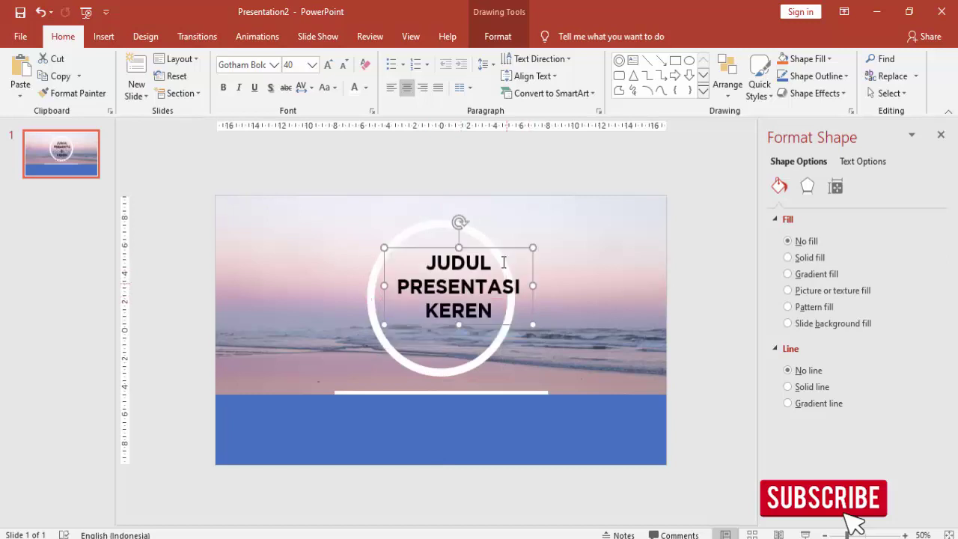
left_click_drag(502, 248, 487, 258)
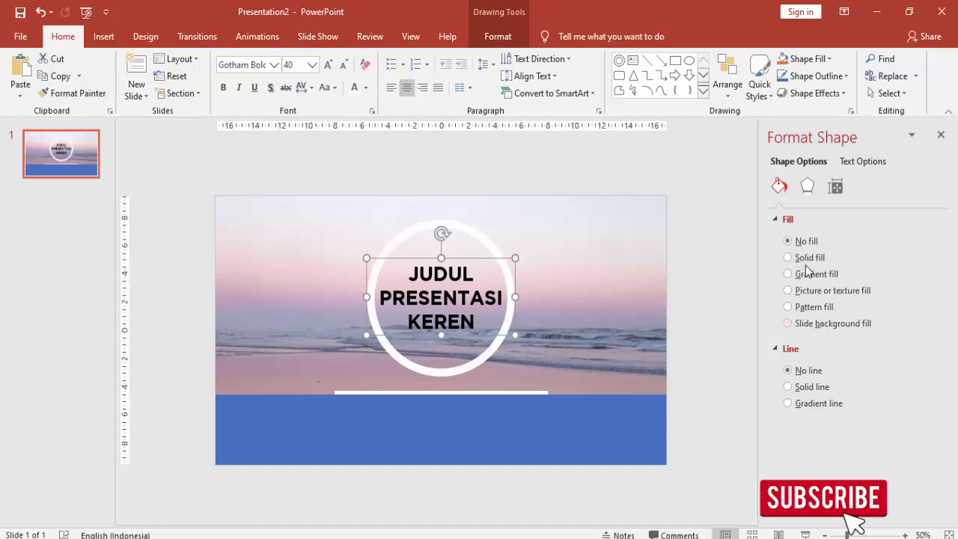
- Try white, then a grey sampled from the beach photo, as the title colour
left_click(354, 87)
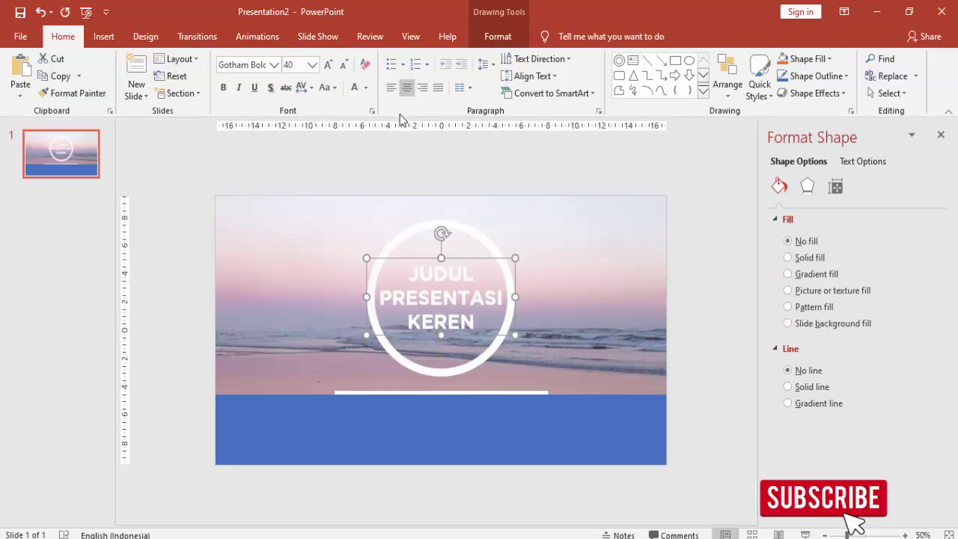
left_click(366, 88)
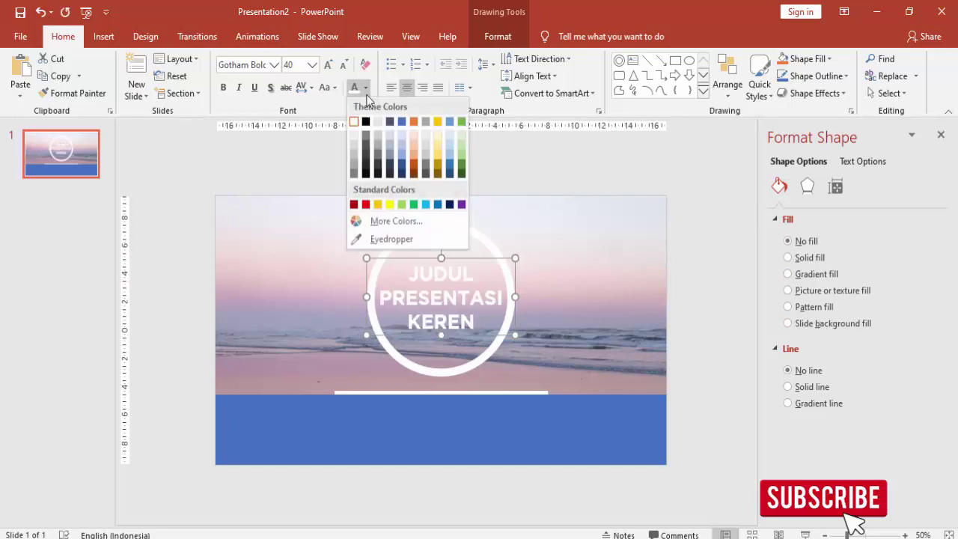
left_click(385, 235)
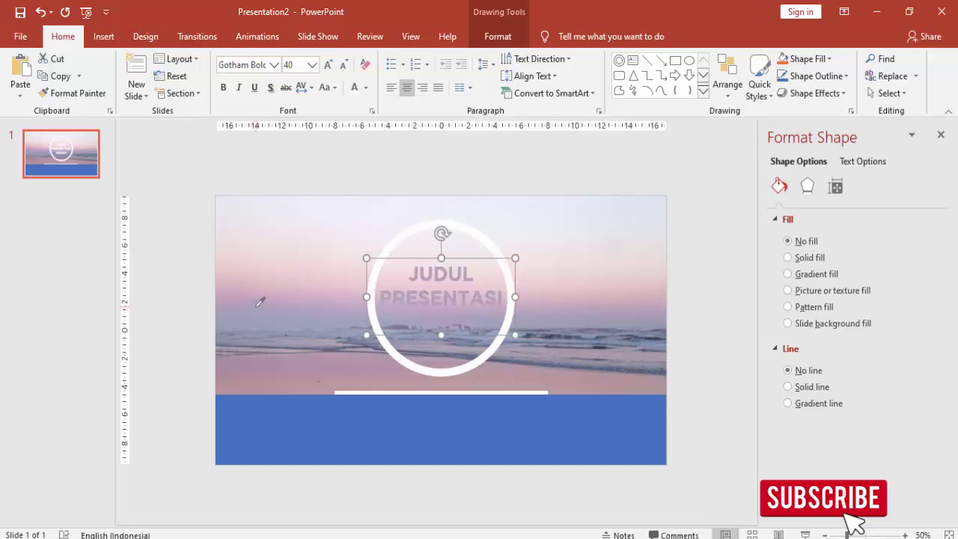
left_click(260, 303)
- Give the title a custom dark purple colour, RGB 84, 69, 95
left_click(366, 88)
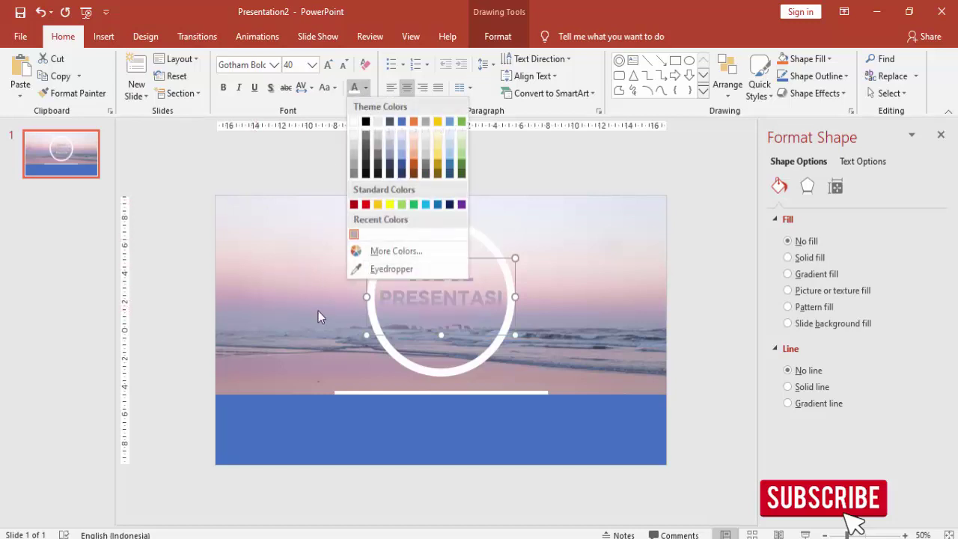
left_click(385, 251)
left_click_drag(503, 143, 706, 166)
left_click_drag(705, 254, 704, 280)
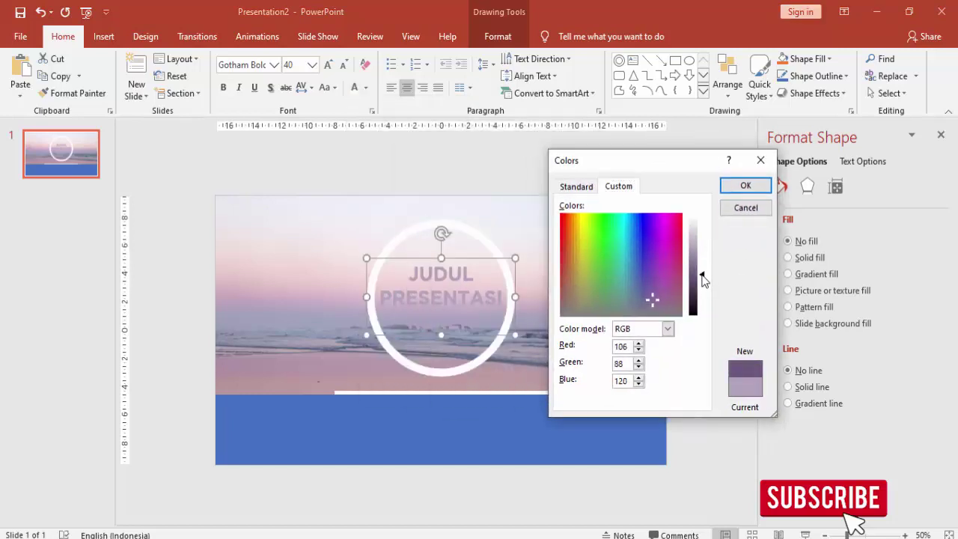
left_click(698, 284)
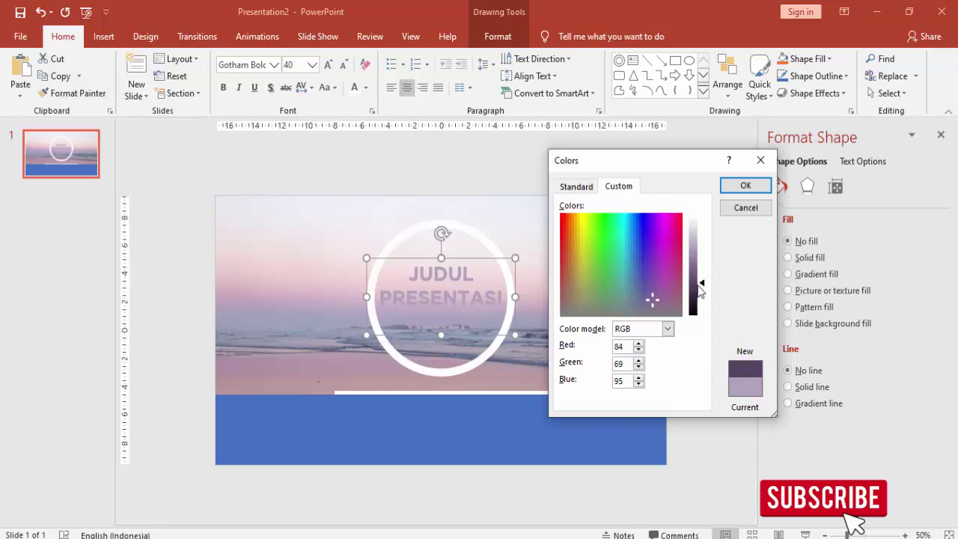
left_click(745, 187)
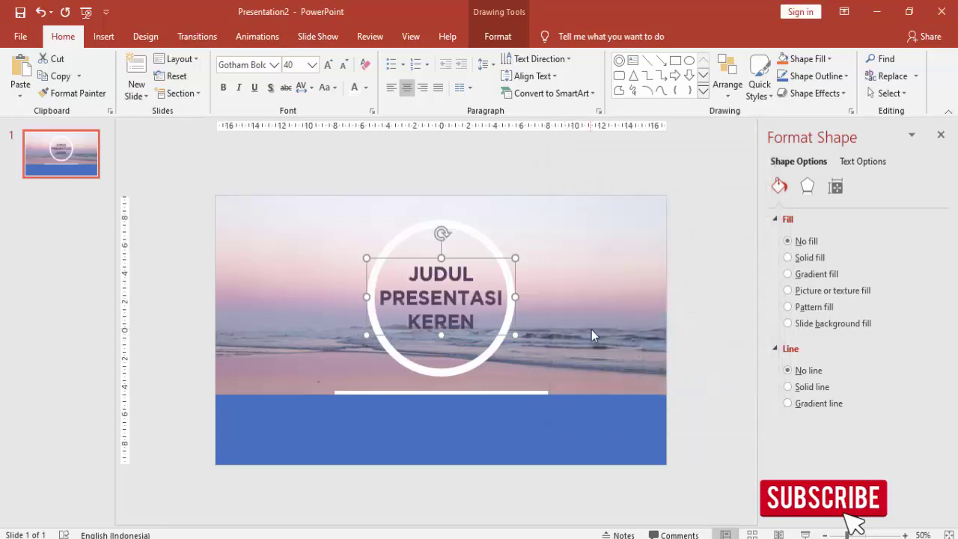
- Fill the ring and the thin line below it with the recent dark purple
left_click(490, 245)
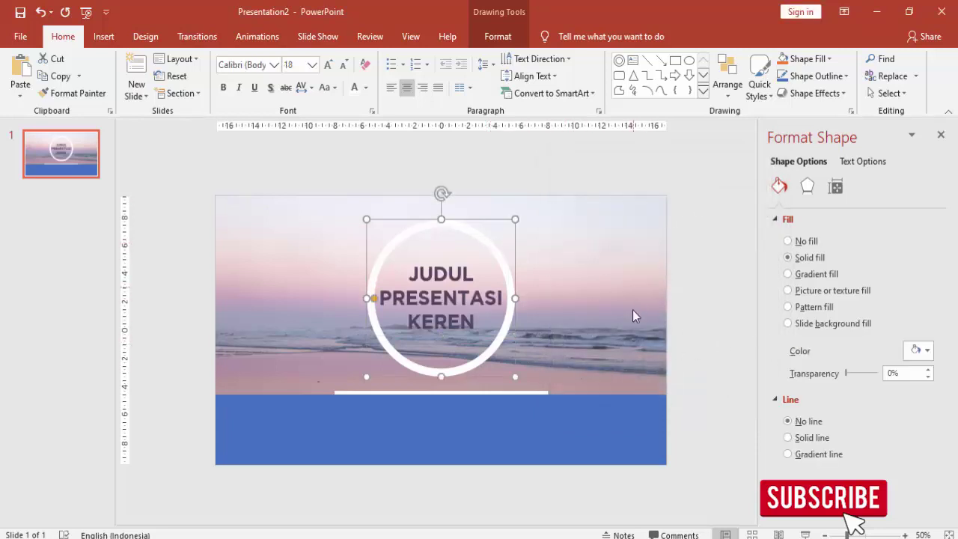
left_click(919, 351)
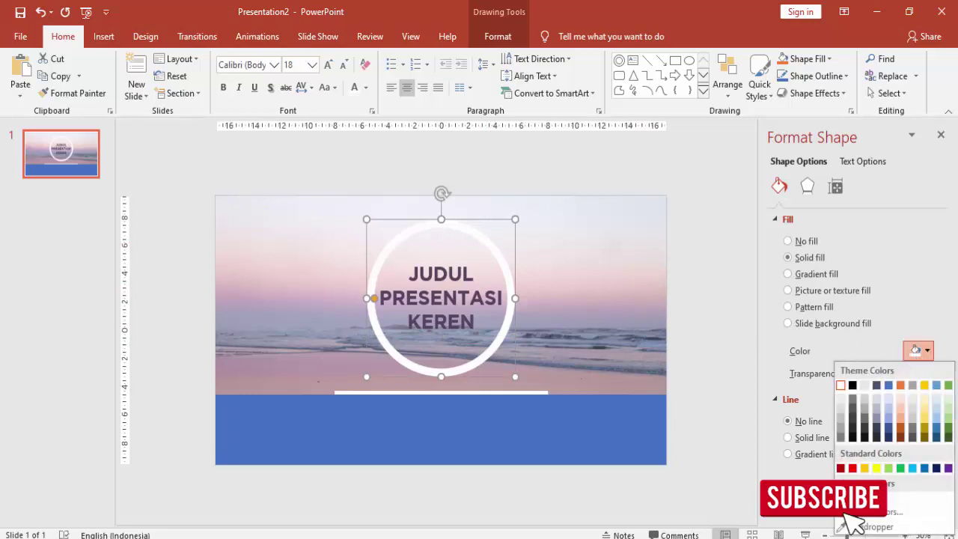
left_click(841, 498)
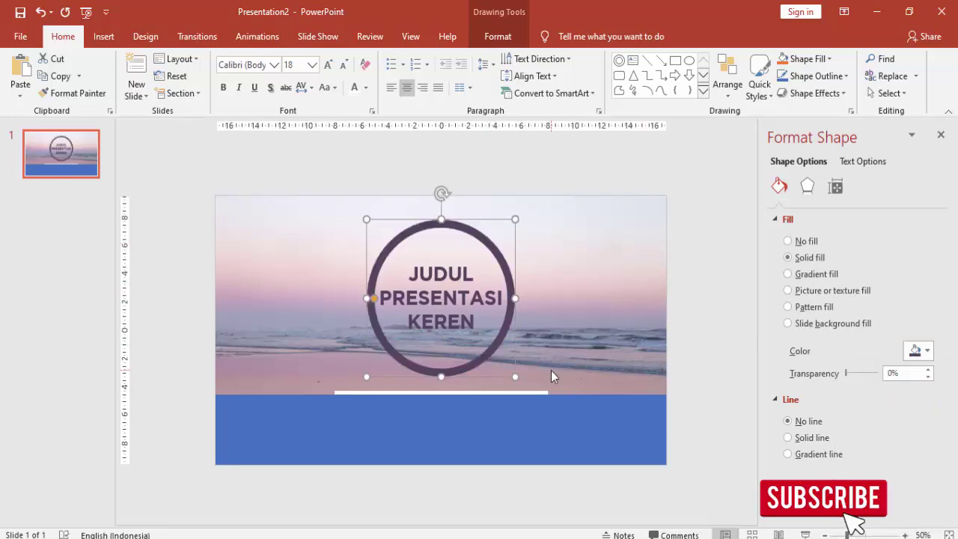
left_click(508, 392)
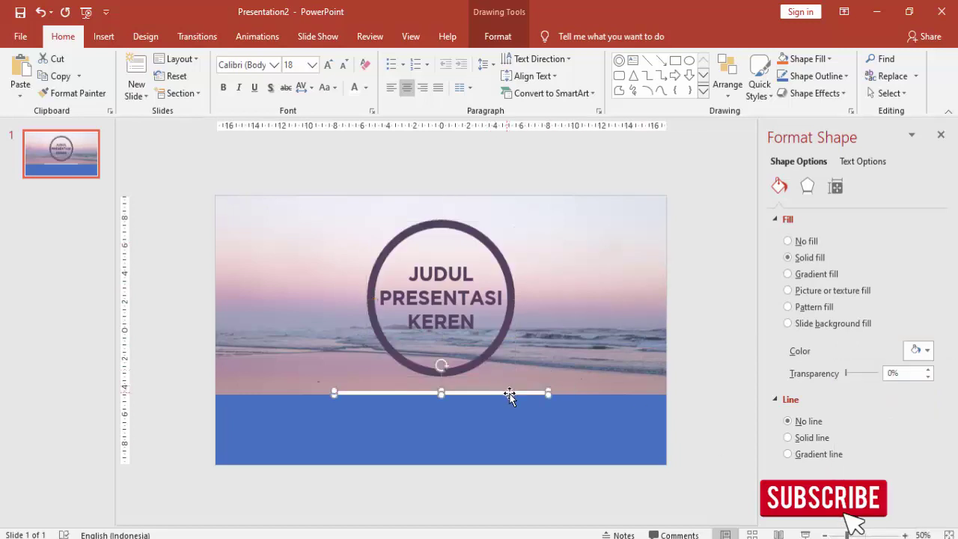
left_click(918, 350)
left_click(841, 498)
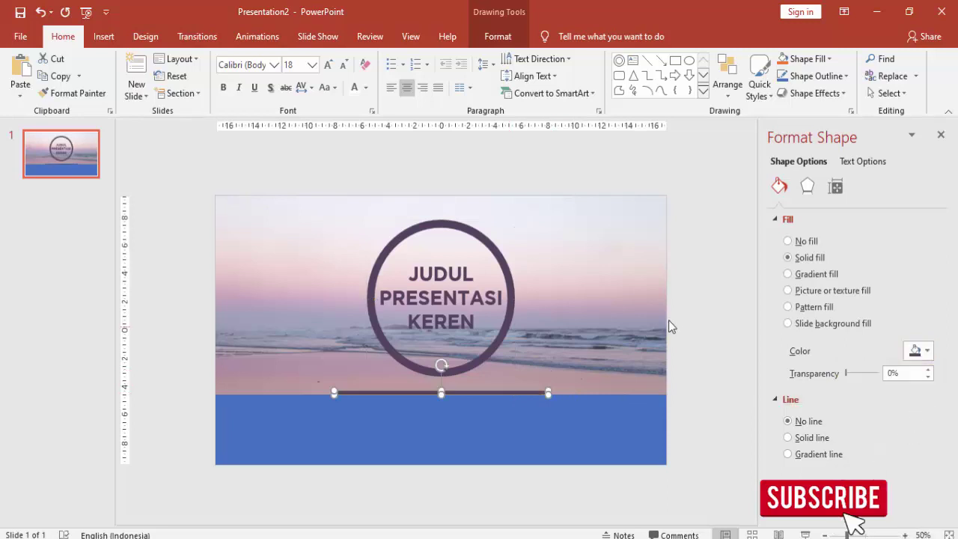
left_click(213, 203)
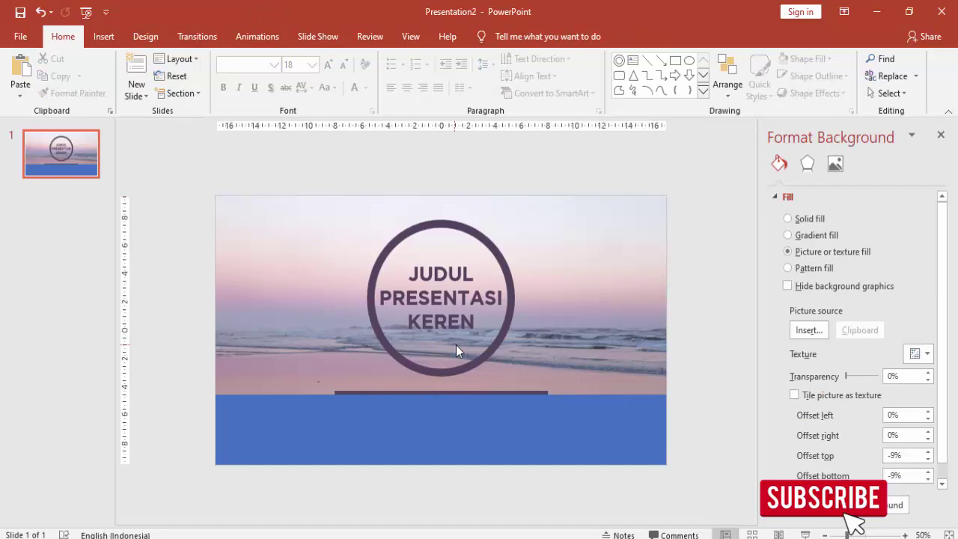
- Review the title's text colour choices without changing them, then reselect the title
left_click(511, 295)
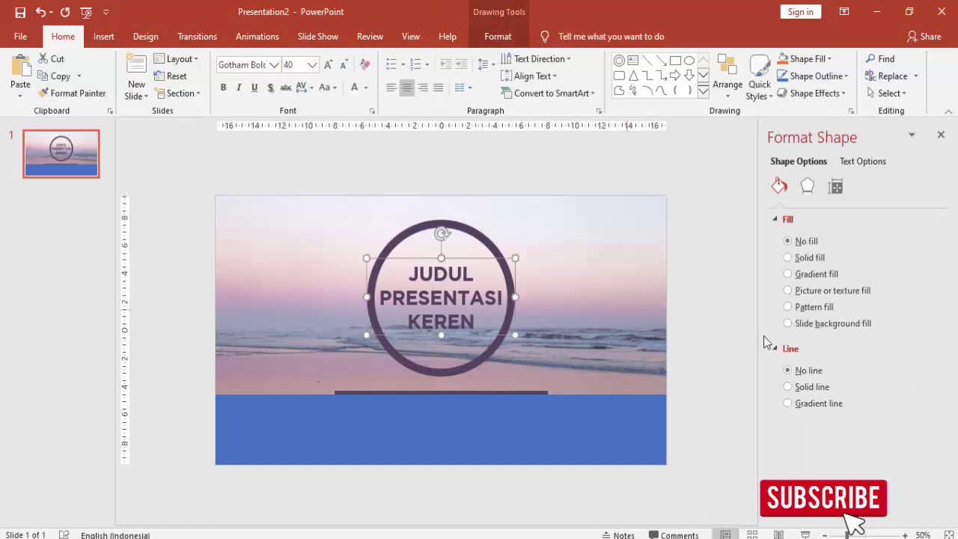
left_click(366, 88)
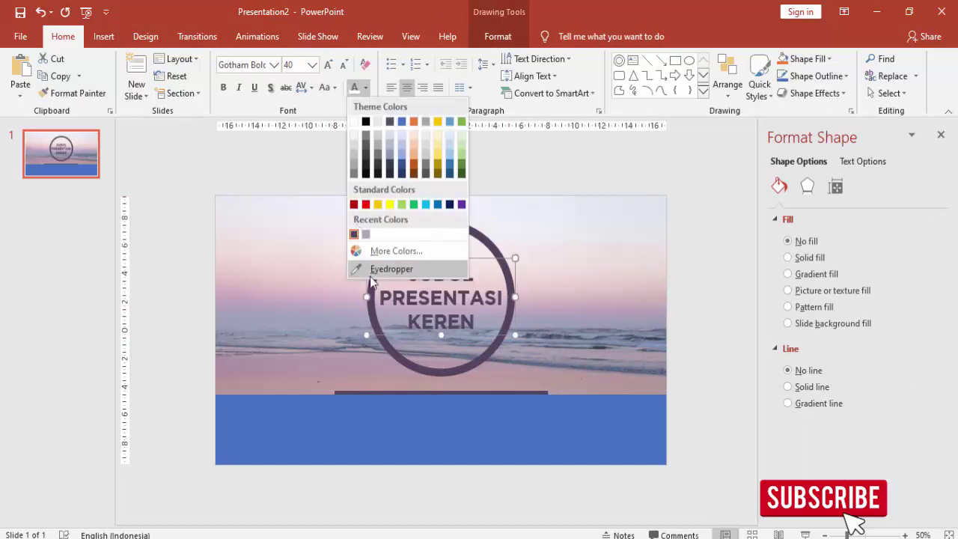
left_click(175, 242)
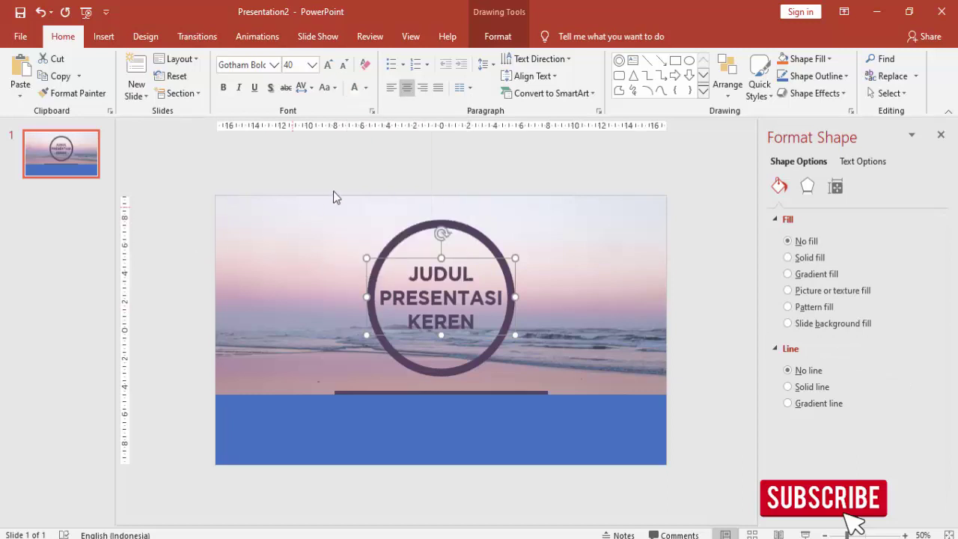
left_click(358, 176)
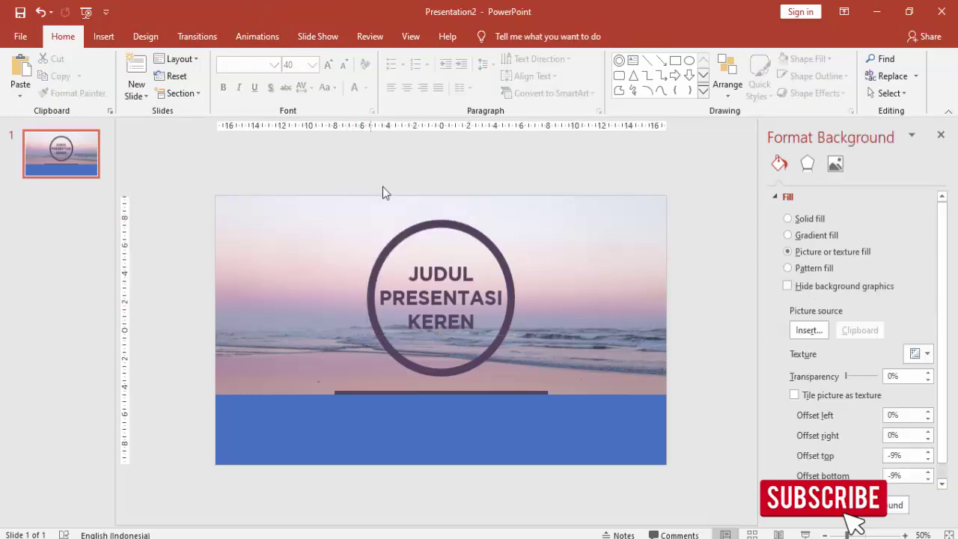
left_click(432, 264)
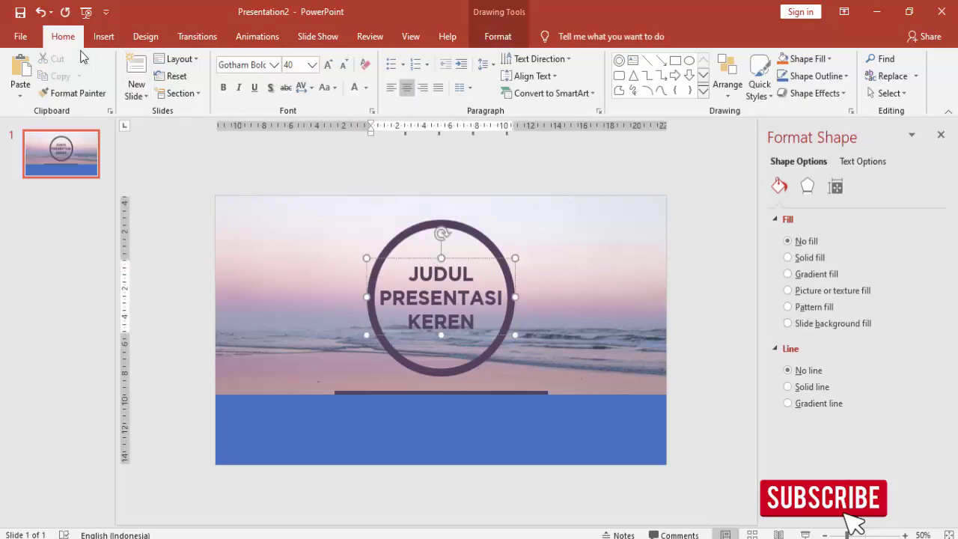
left_click(100, 39)
- Add a text box reading 'OLEH :' with the author's name and move it just below the ring
left_click(541, 75)
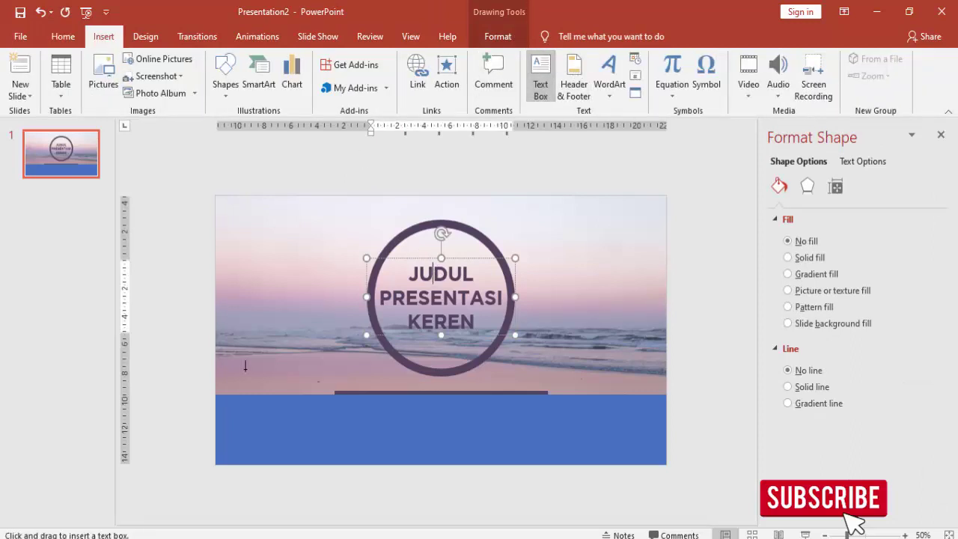
left_click_drag(226, 356, 334, 376)
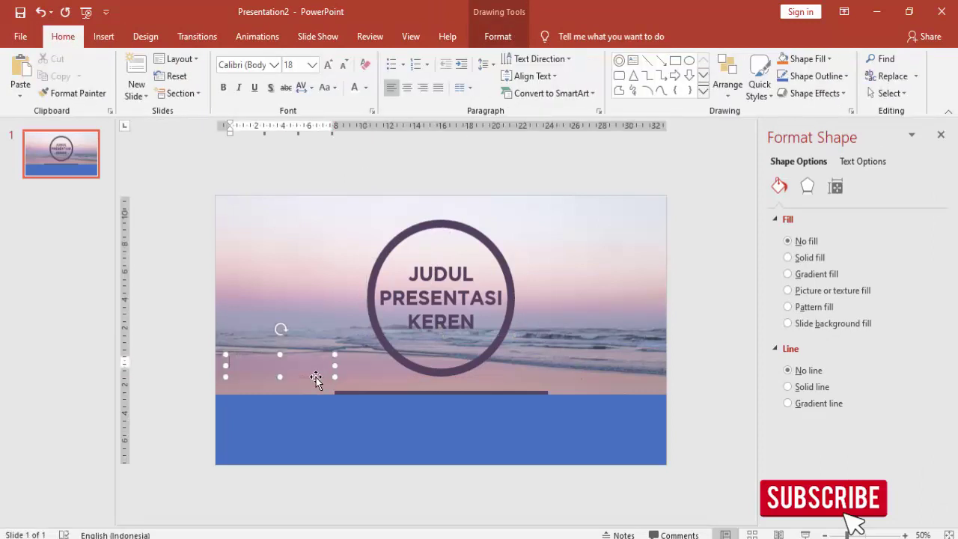
type("OLEH")
type(" : YATNO SUPRIADI")
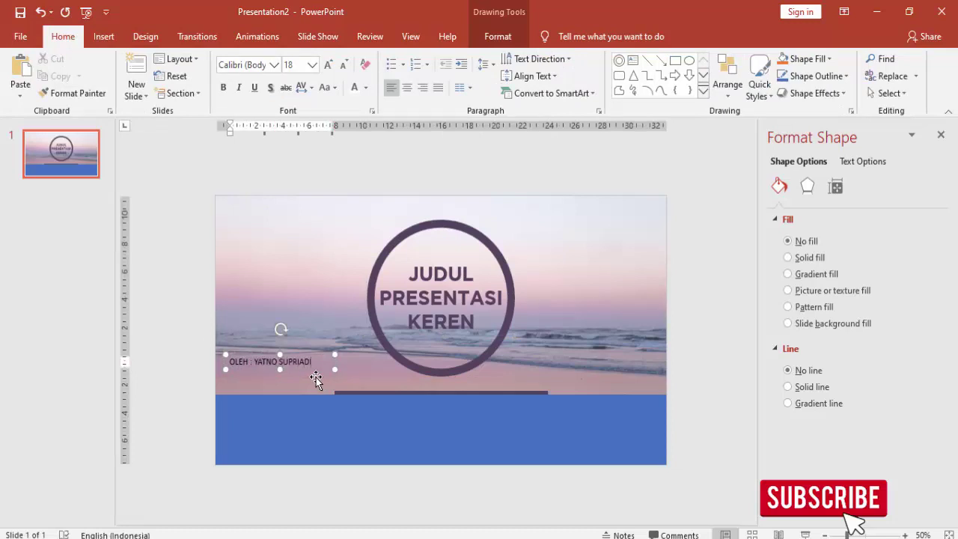
mouse_move(317, 379)
left_mouse_down()
mouse_move(393, 392)
mouse_move(470, 381)
left_mouse_up()
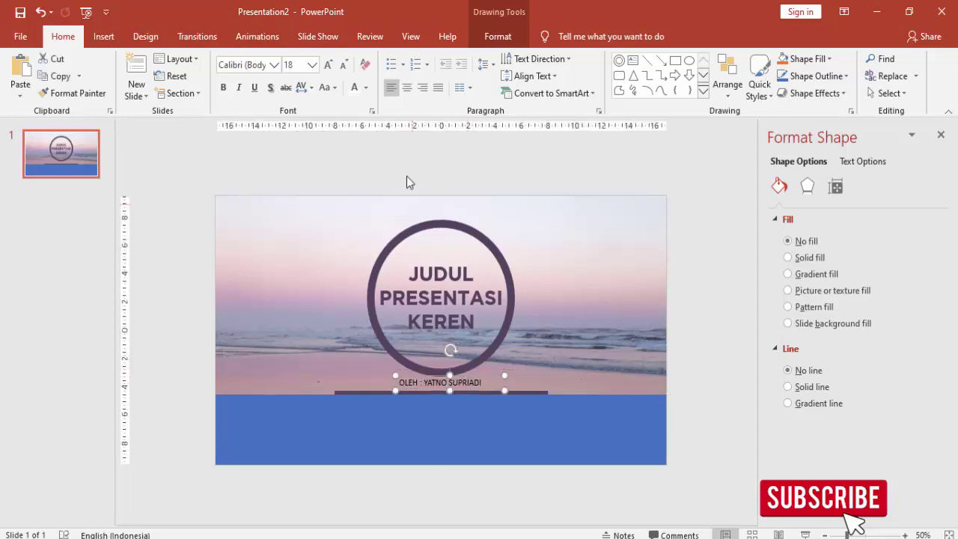
left_click(274, 65)
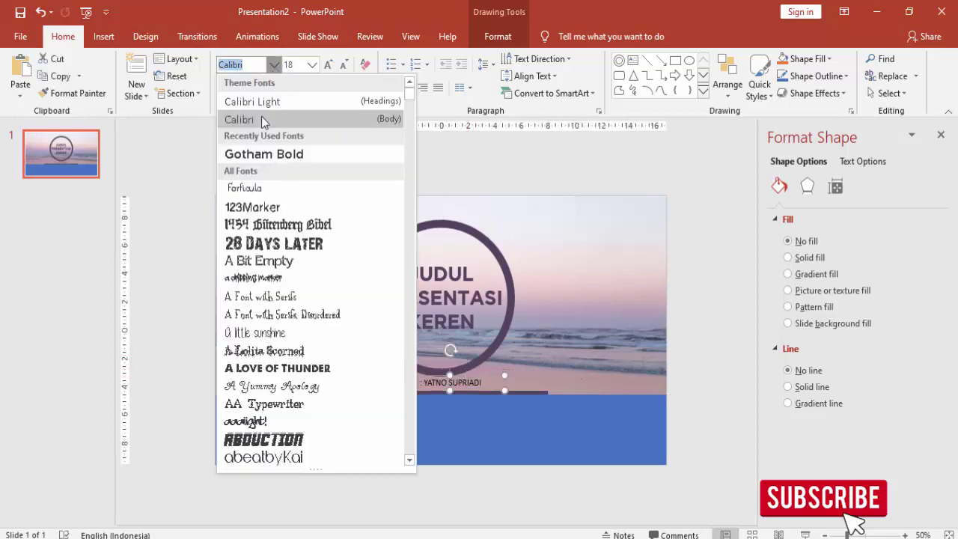
left_click(262, 154)
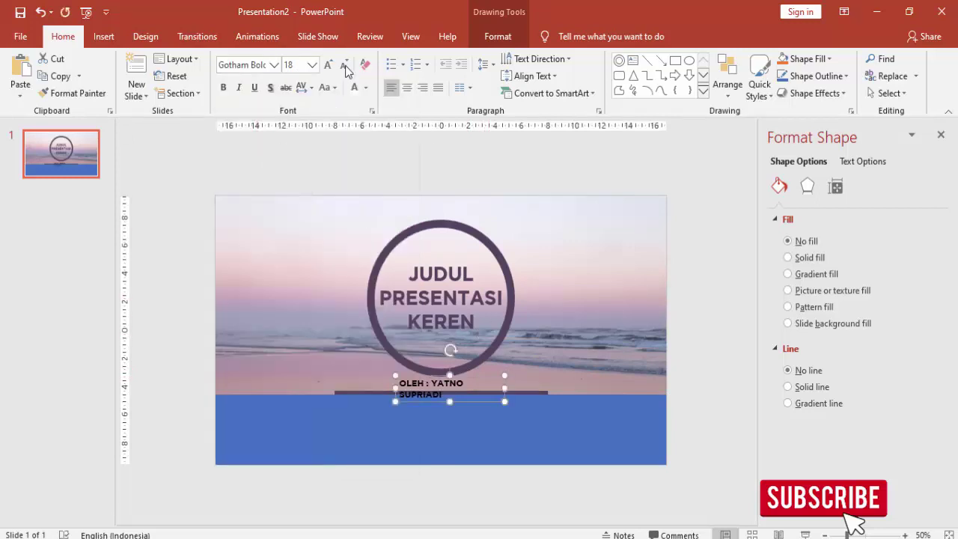
left_click(312, 65)
left_click(295, 218)
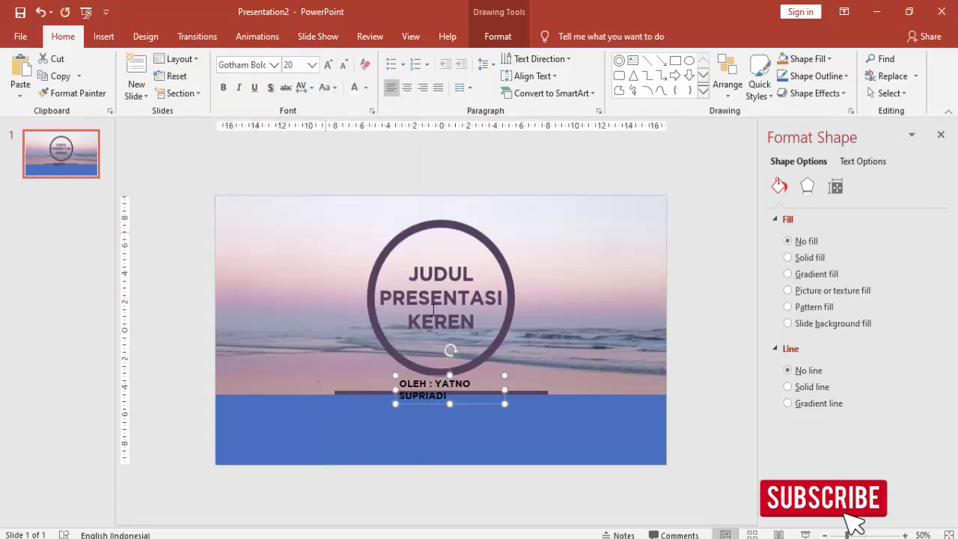
left_click_drag(507, 392, 572, 392)
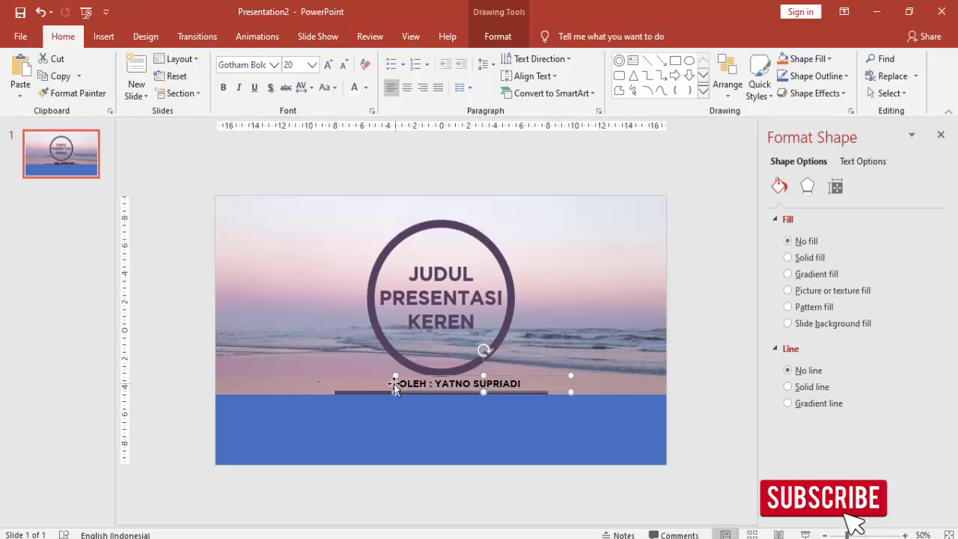
left_click(407, 88)
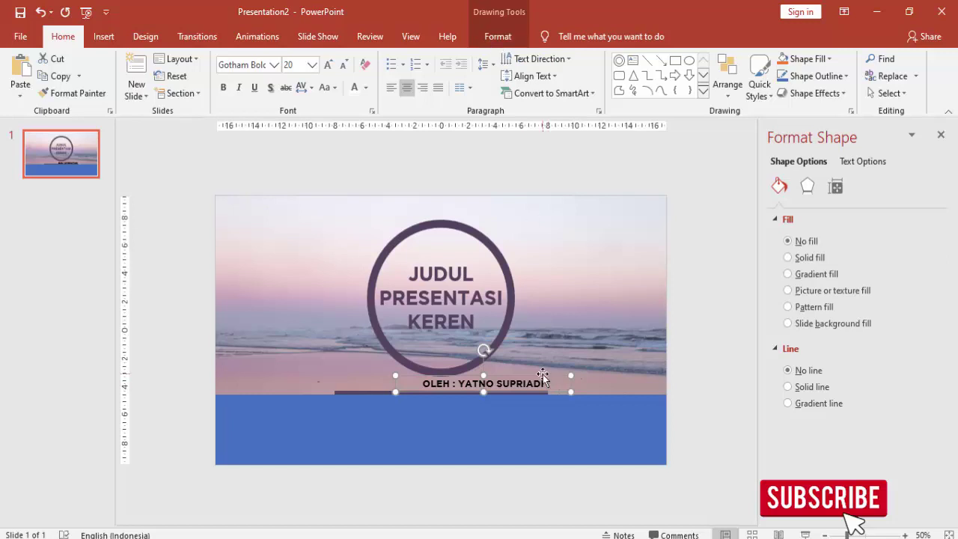
left_click(496, 36)
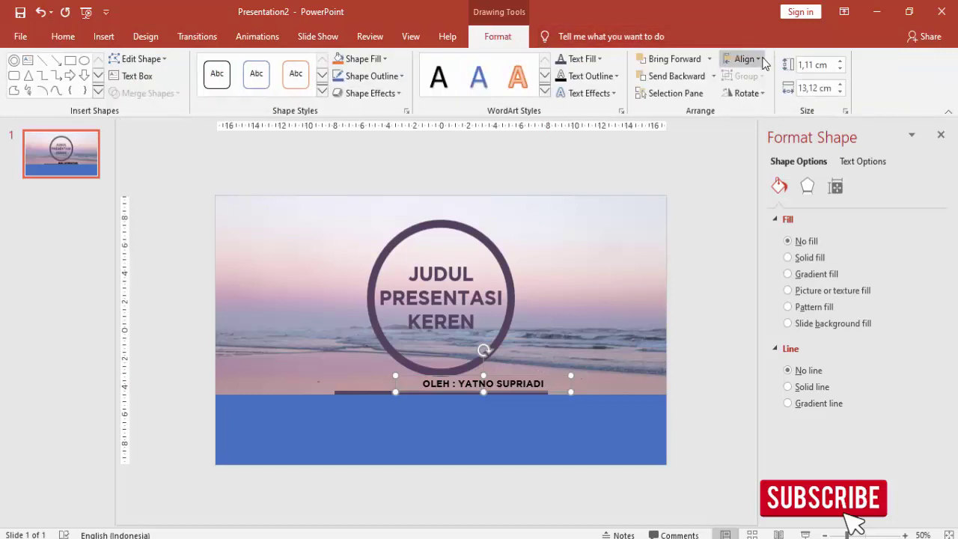
left_click(751, 60)
left_click(763, 96)
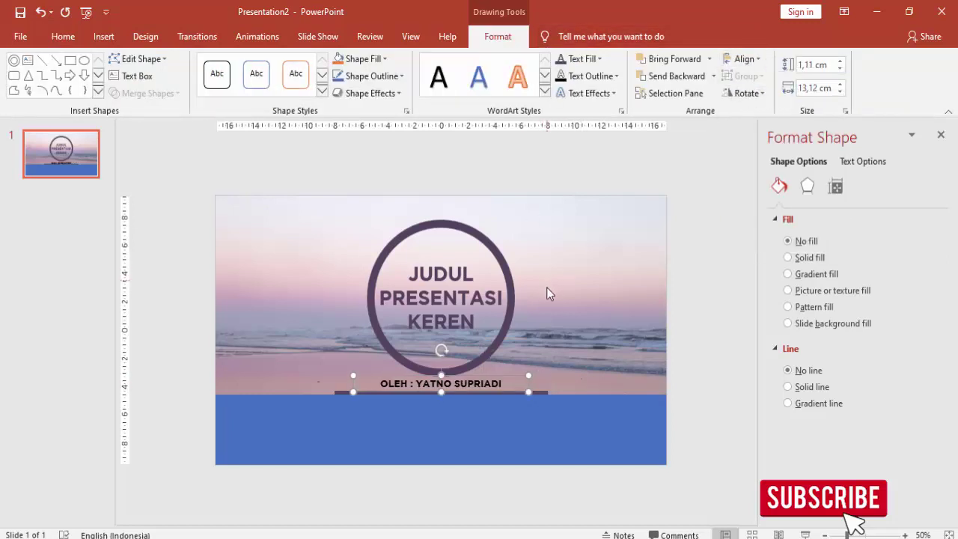
left_click(62, 36)
left_click(367, 88)
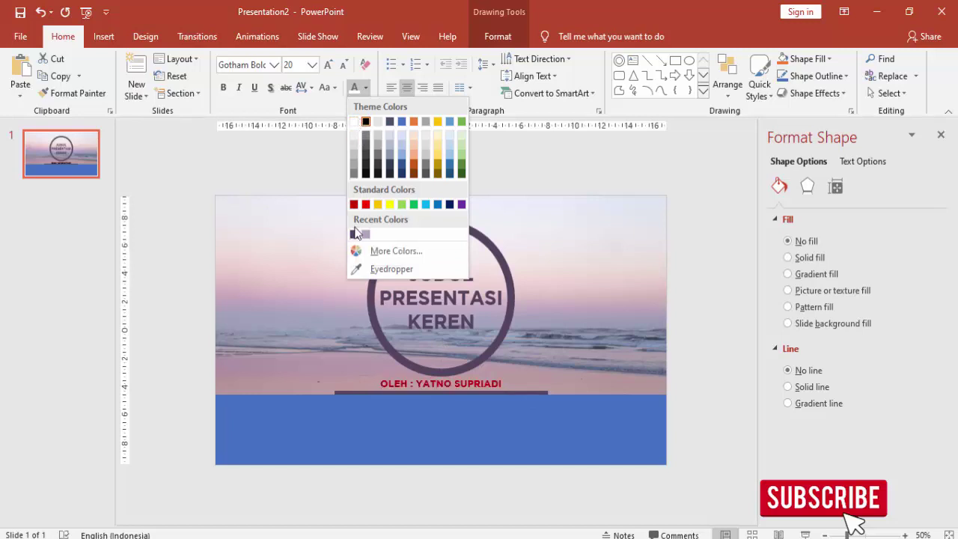
left_click(496, 262)
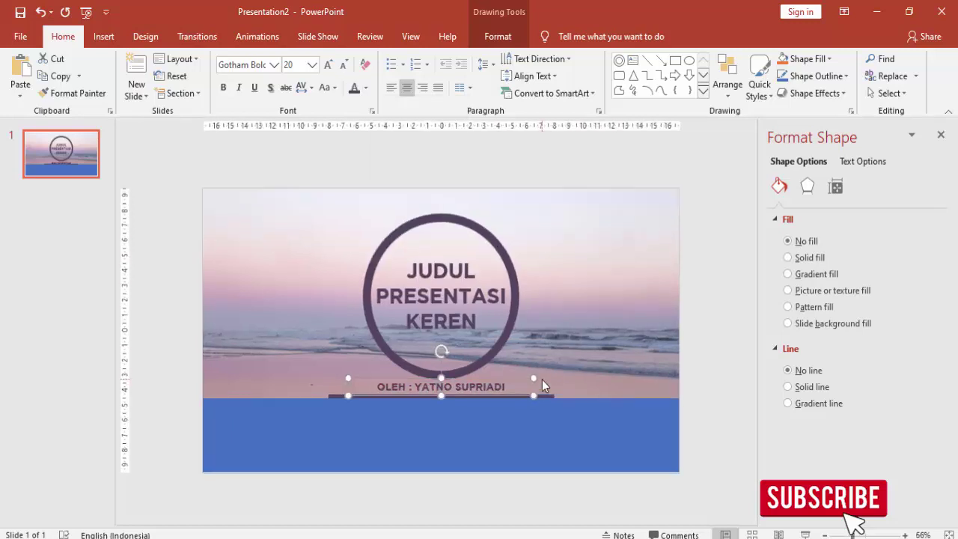
- Shrink the ring around the title slightly from its corner handle
scroll(542, 379, "up", 5, "ctrl")
scroll(552, 323, "down", 3, "ctrl")
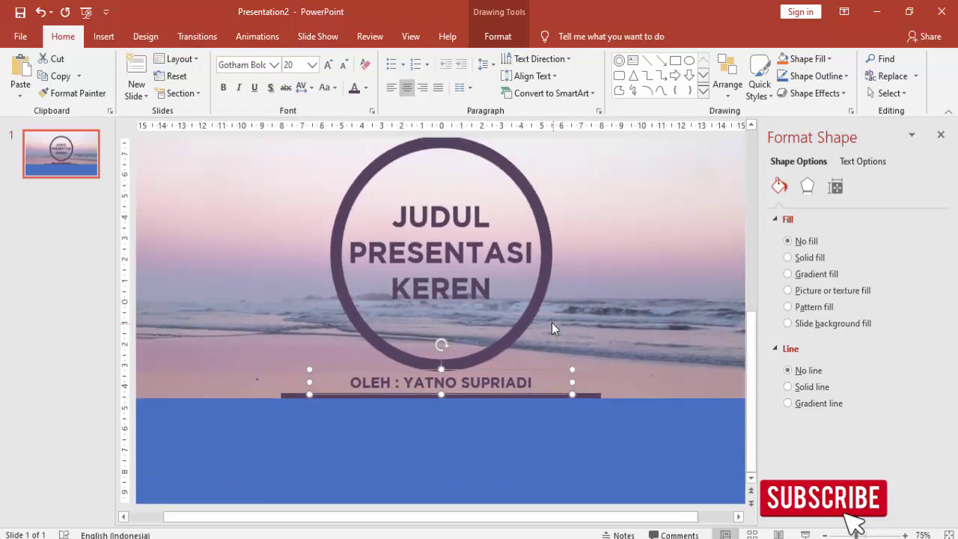
left_click(542, 321)
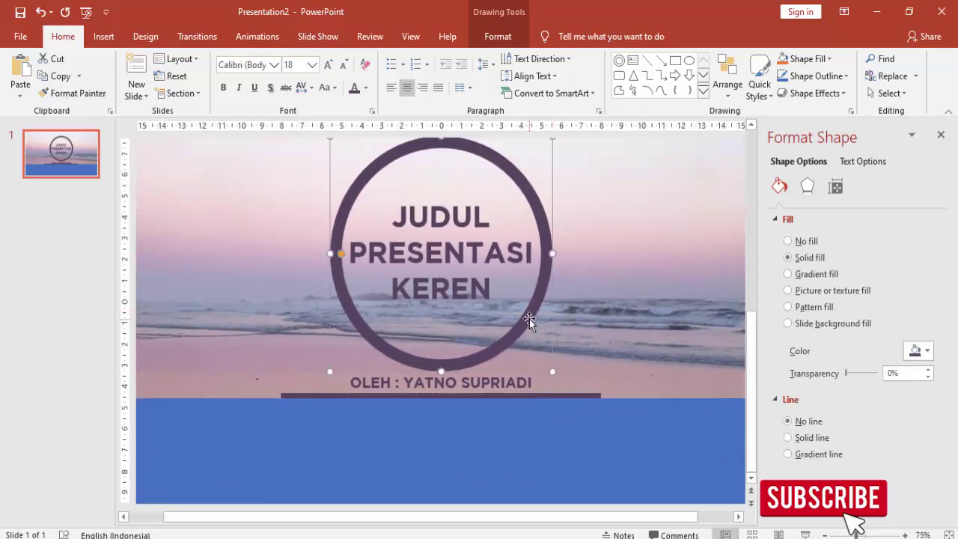
scroll(530, 319, "down", 1, "ctrl")
mouse_move(538, 393)
left_mouse_down()
mouse_move(524, 365)
mouse_move(531, 386)
left_mouse_up()
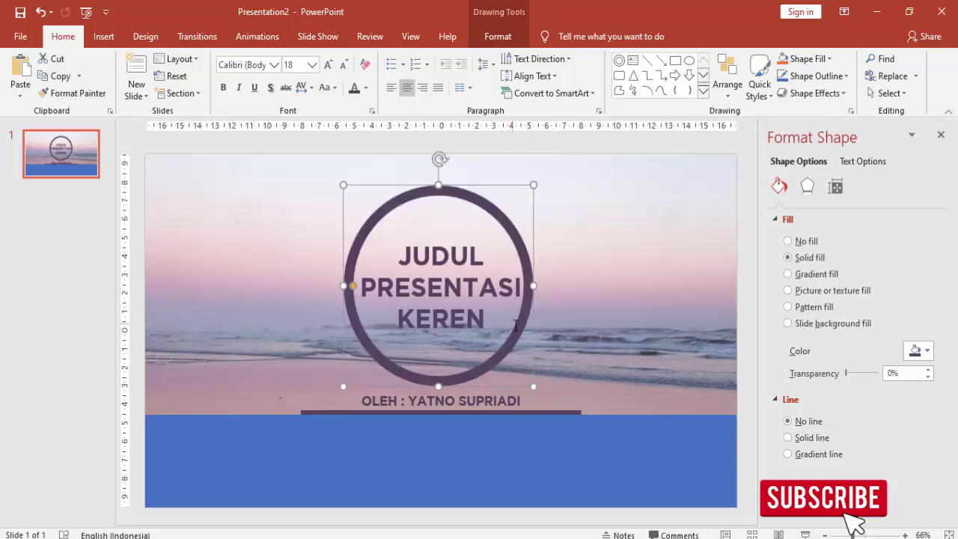
- Shift the ring slightly right so it is centred on the title text
left_click(530, 267)
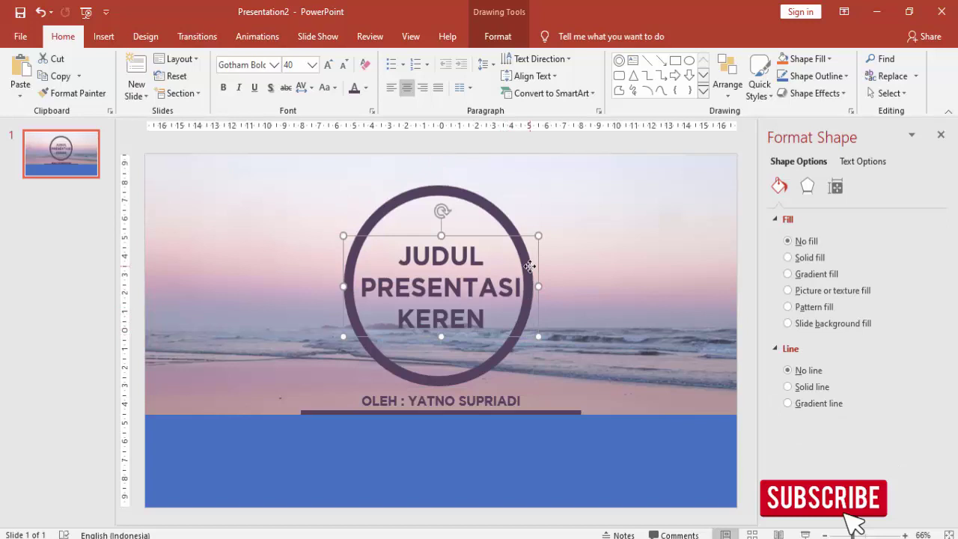
left_click(516, 229)
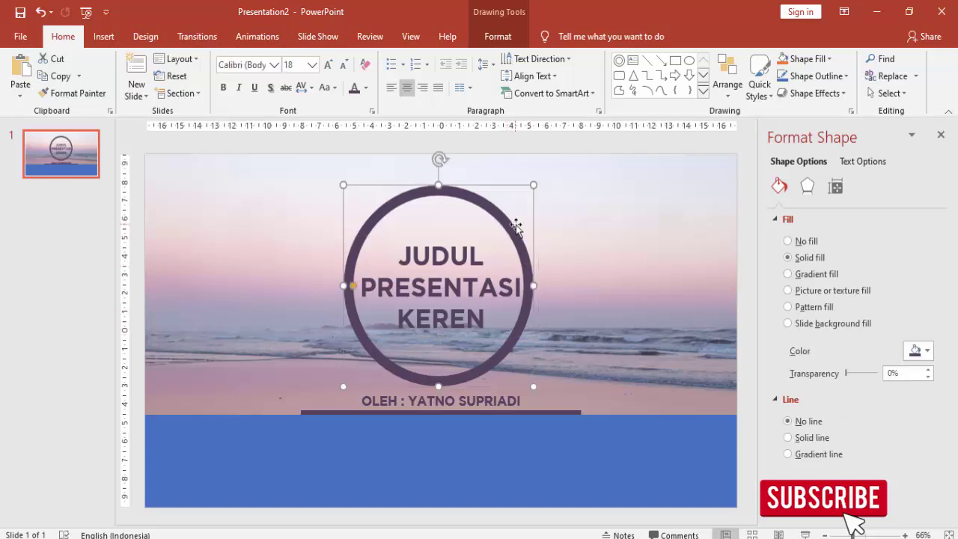
left_click_drag(510, 222, 513, 222)
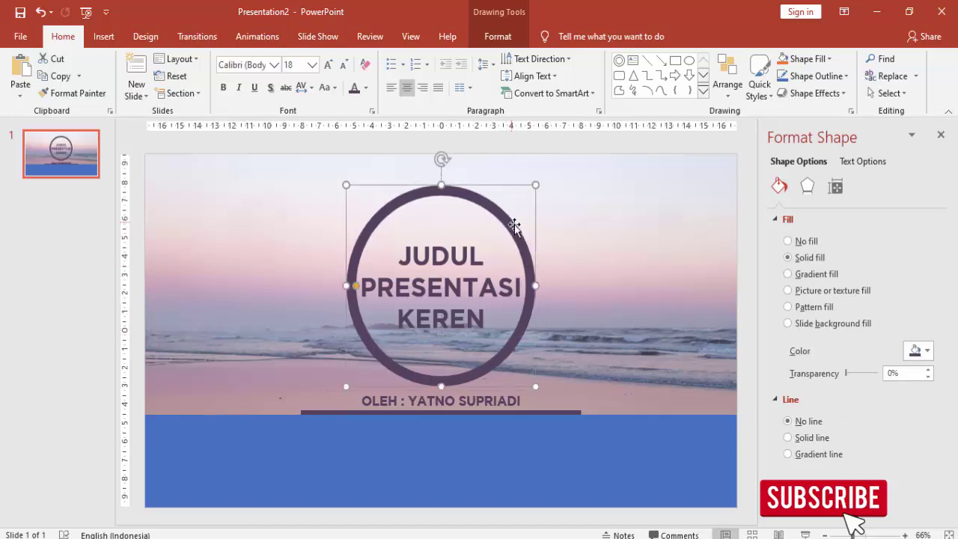
scroll(516, 228, "down", 2, "ctrl")
- Bring the blue band at the slide bottom to the front
left_click(685, 341)
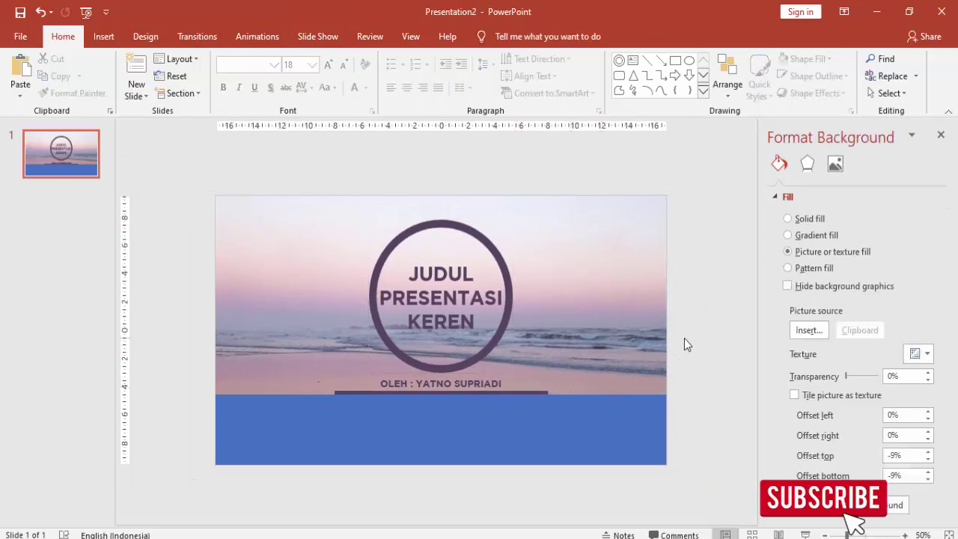
left_click(644, 416)
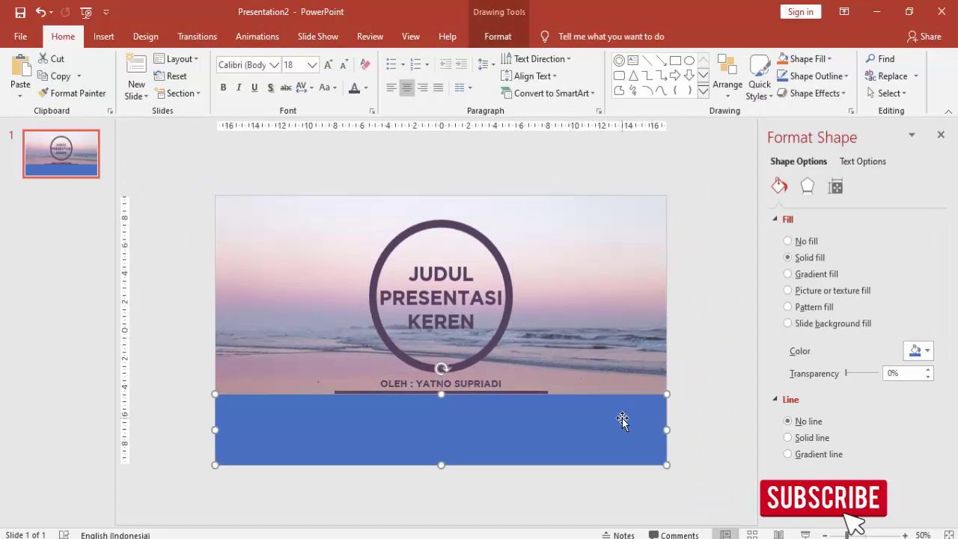
right_click(623, 421)
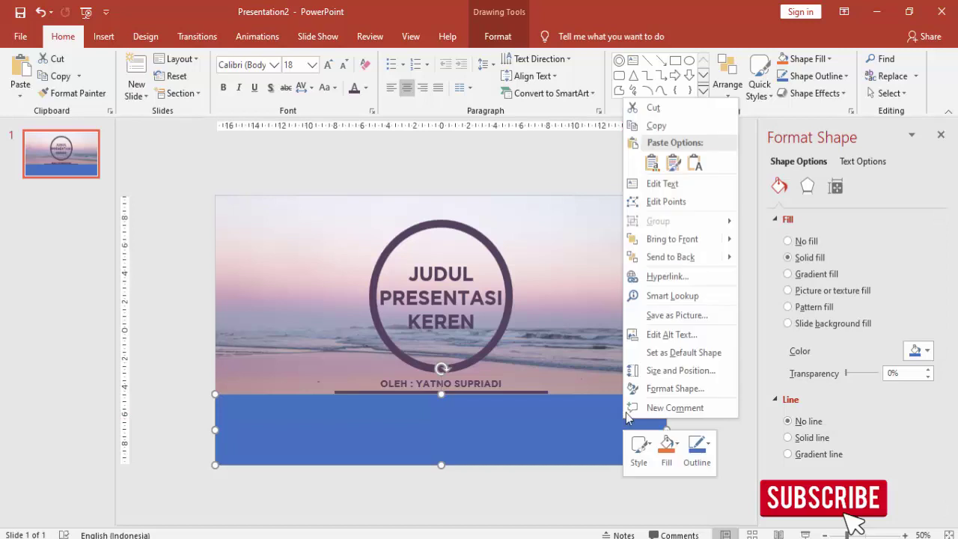
left_click(672, 240)
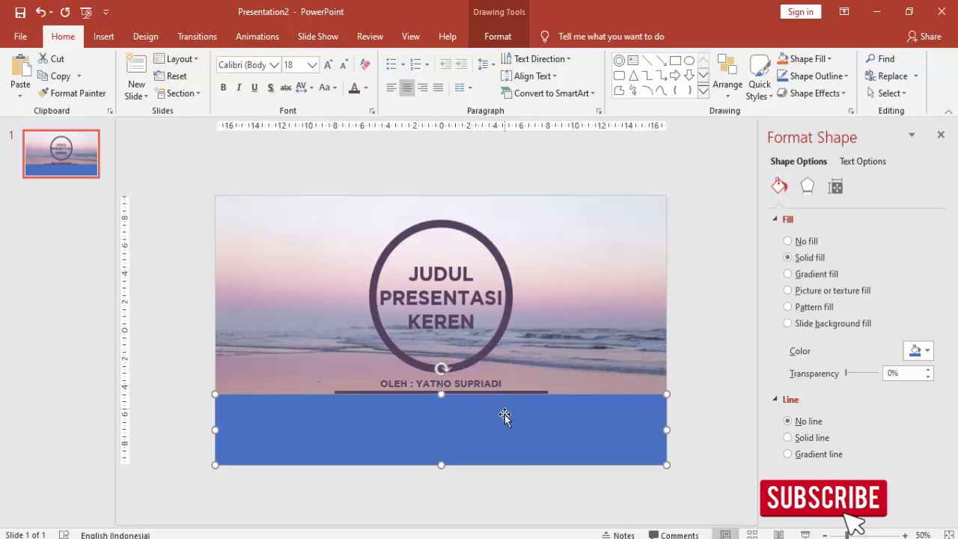
right_click(547, 433)
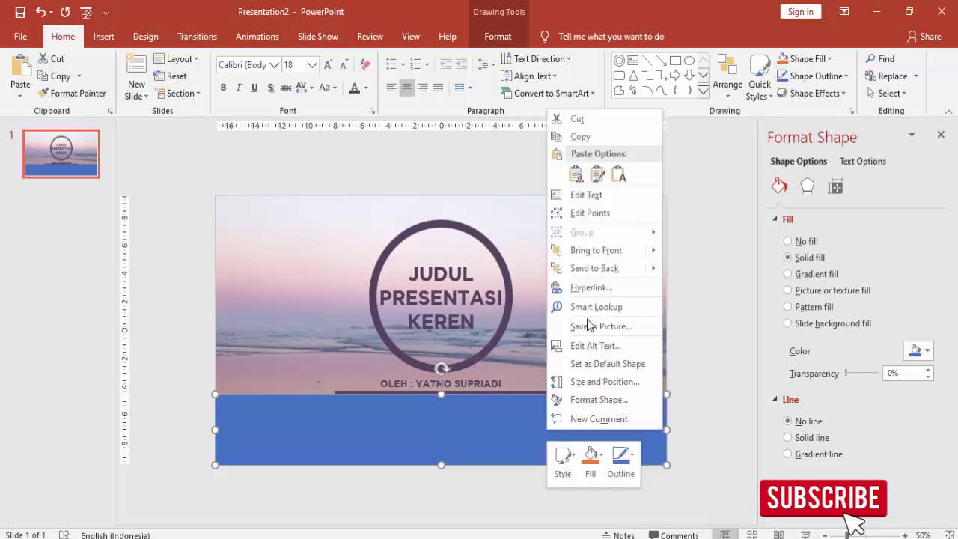
left_click(601, 255)
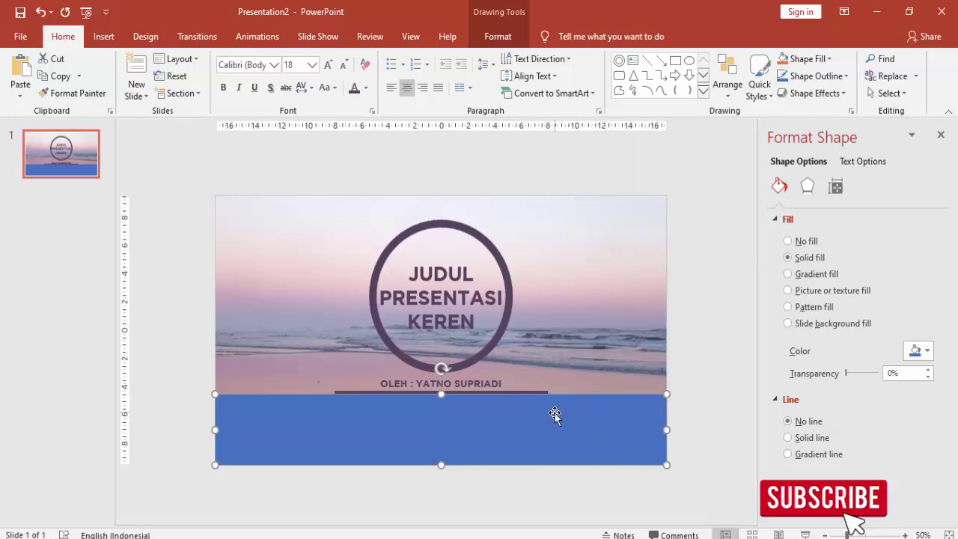
- Fill the blue band with the slide background and close the Format Background pane
left_click(795, 328)
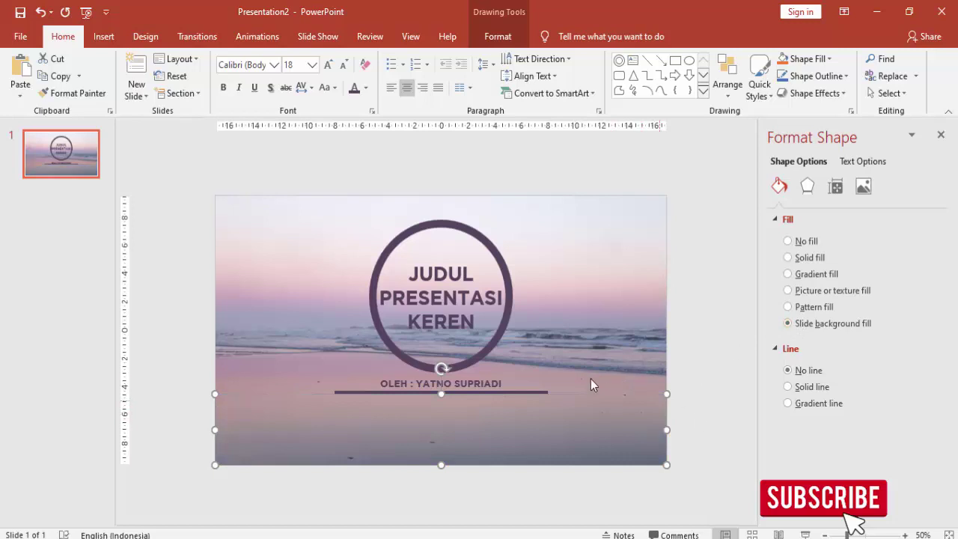
left_click(696, 347)
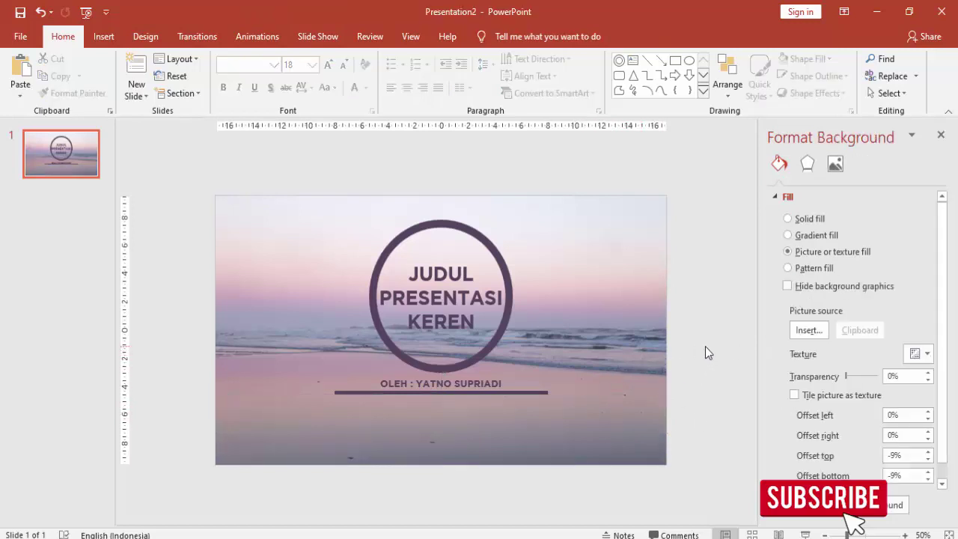
left_click(941, 135)
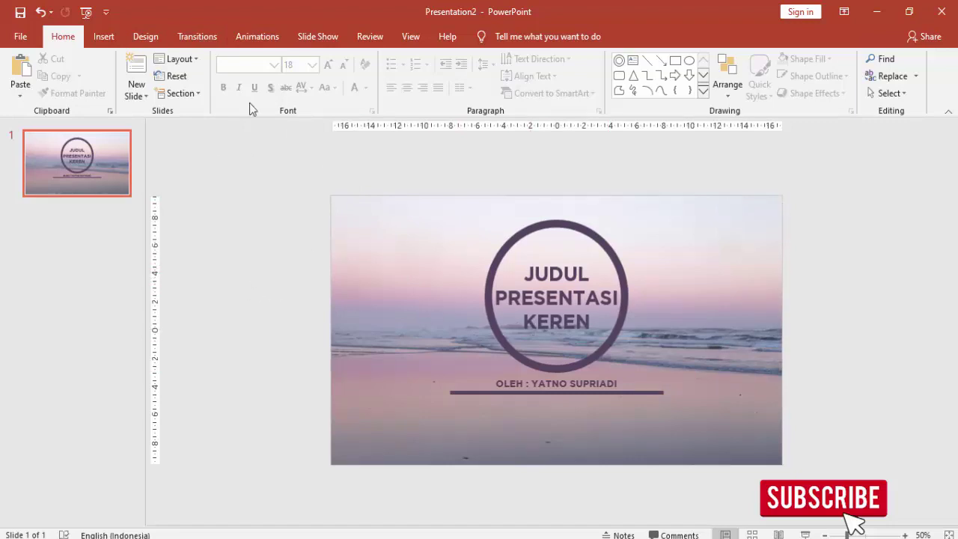
- Add a Split entrance to the purple line with the Vertical Out direction
left_click(257, 37)
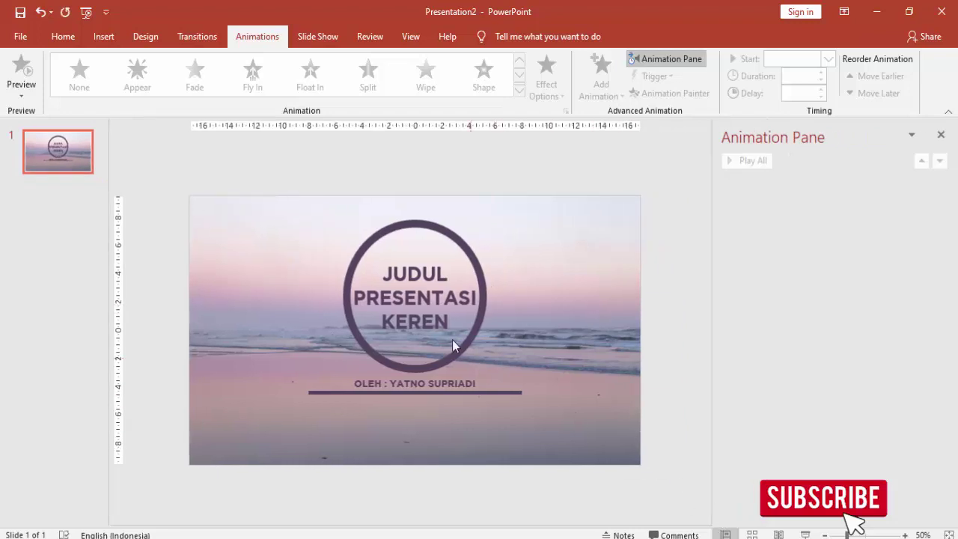
left_click(487, 393)
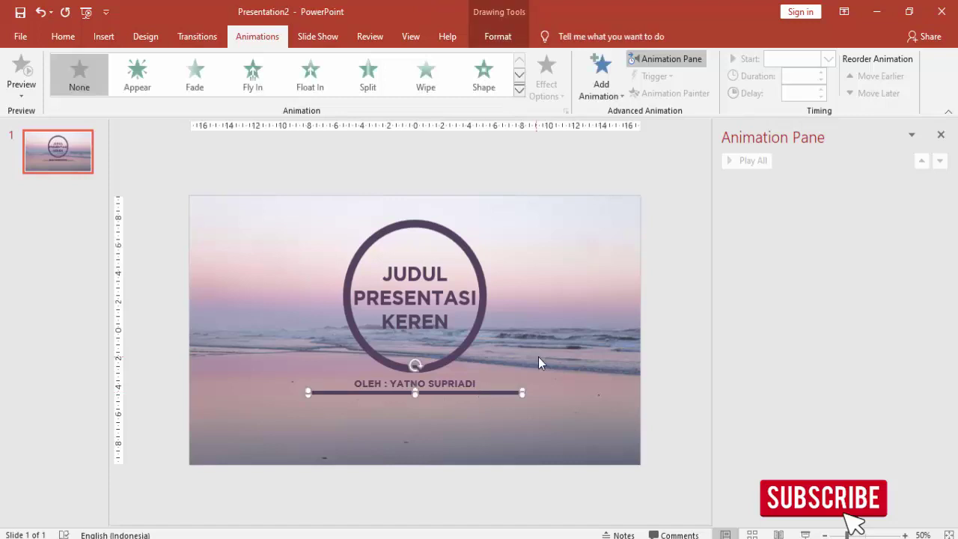
left_click(603, 80)
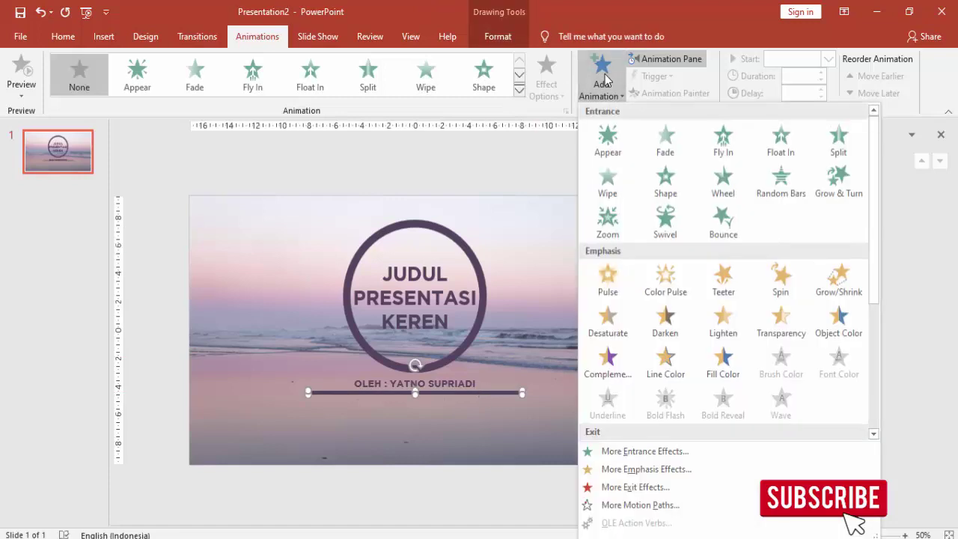
left_click(840, 143)
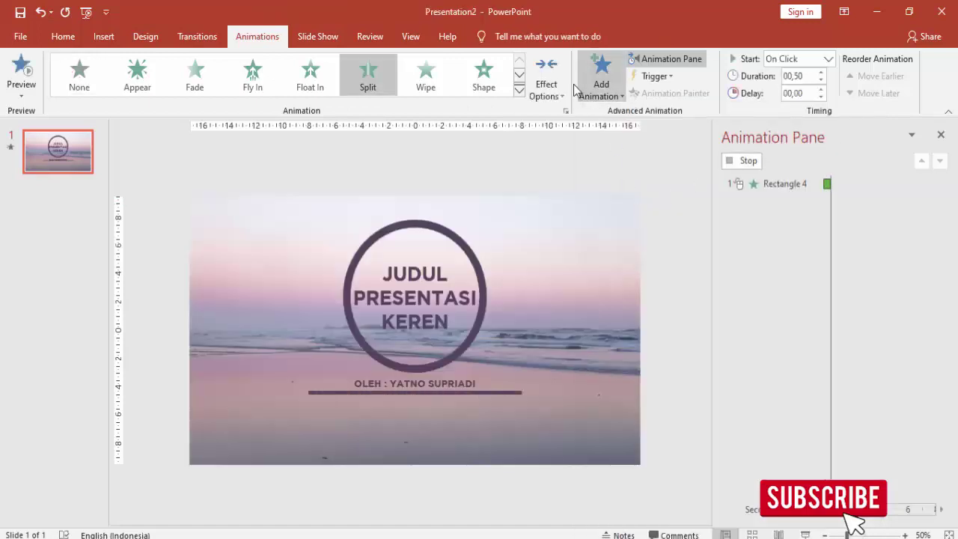
left_click(555, 70)
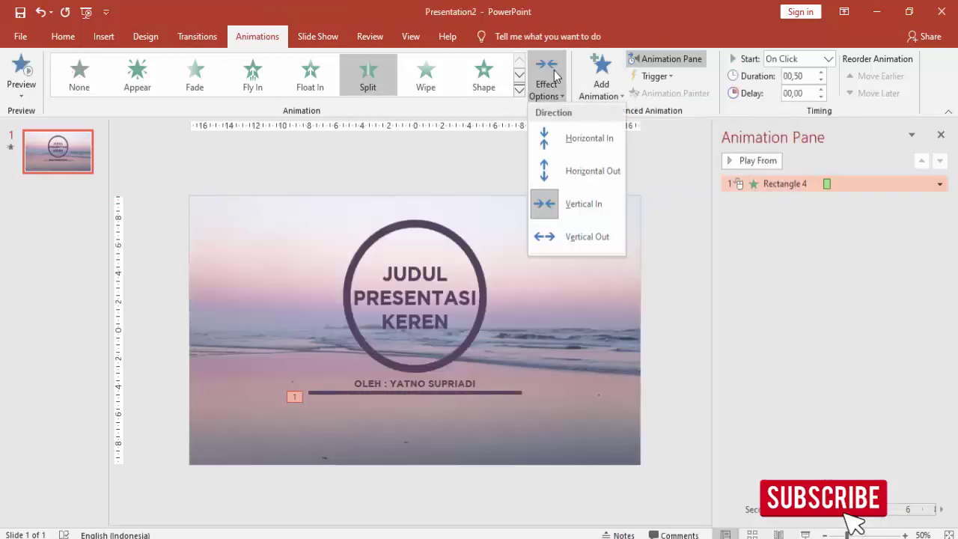
left_click(561, 237)
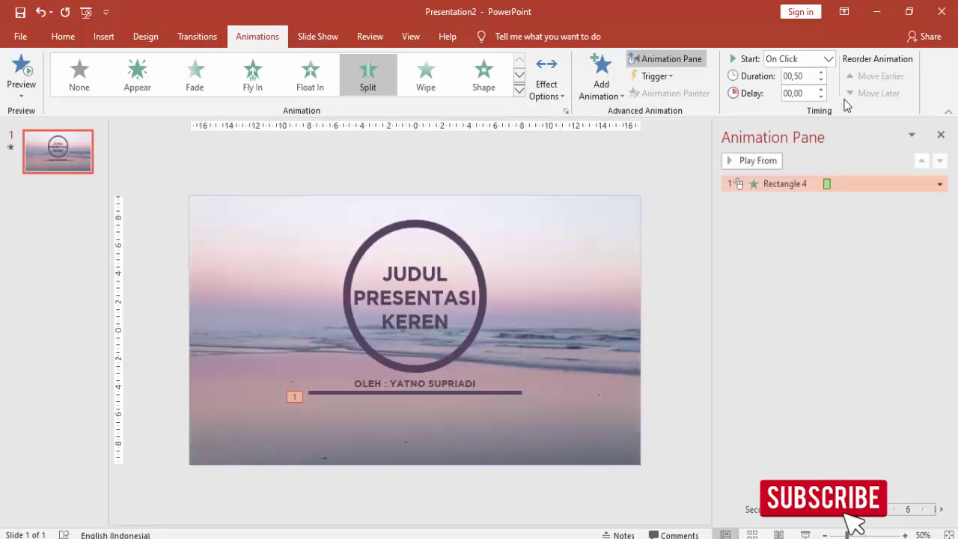
- Set the line's Split animation duration to 0.75 seconds
left_click(822, 73)
left_click(772, 162)
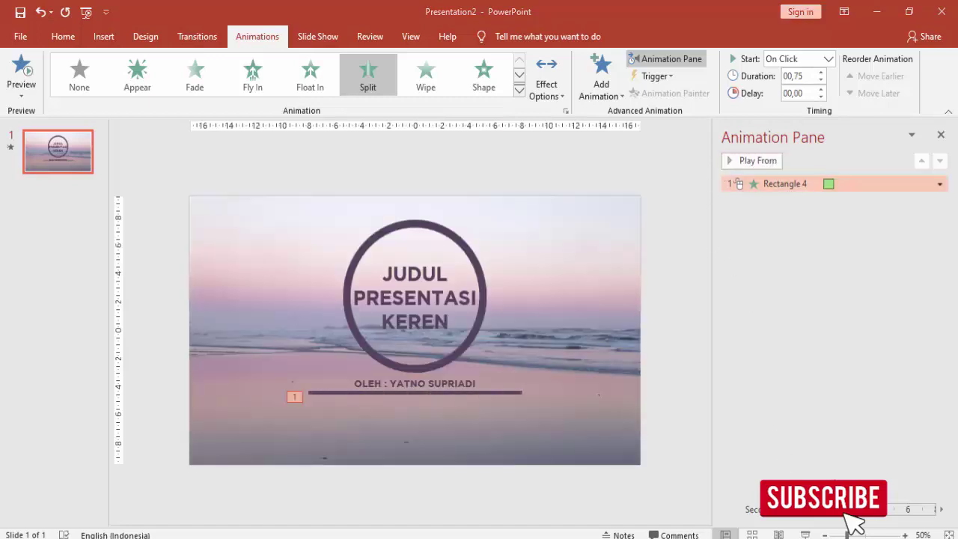
left_click(448, 306)
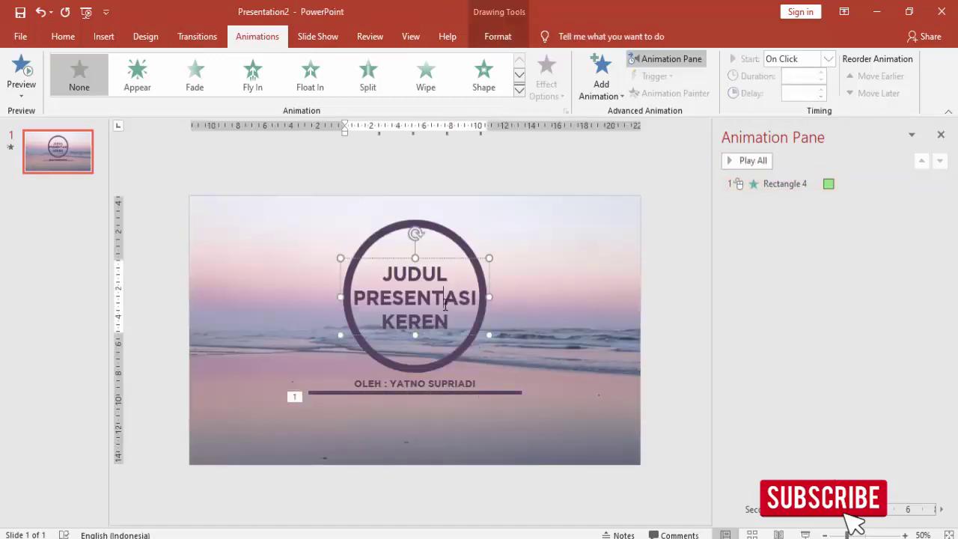
- Group the ring and the title text into one object
left_click(446, 233, "shift")
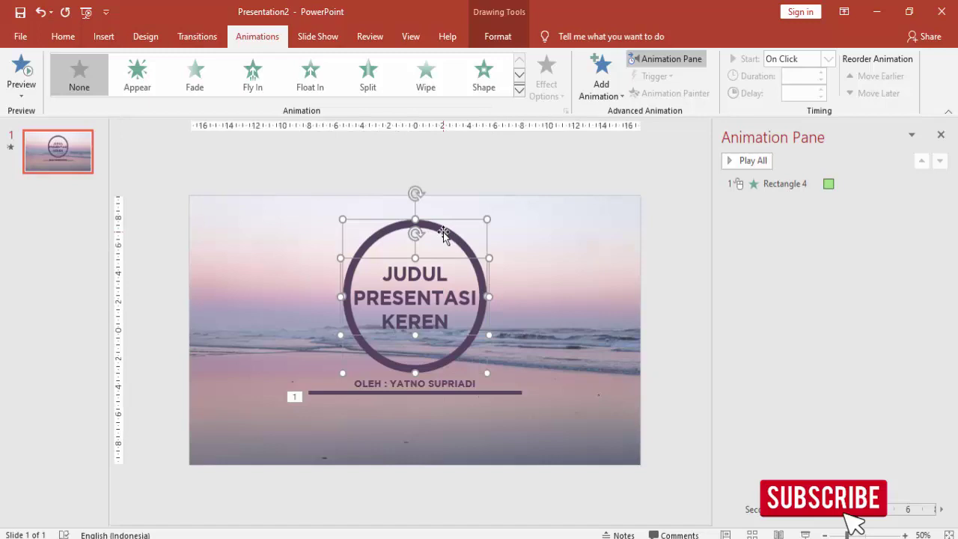
right_click(444, 233)
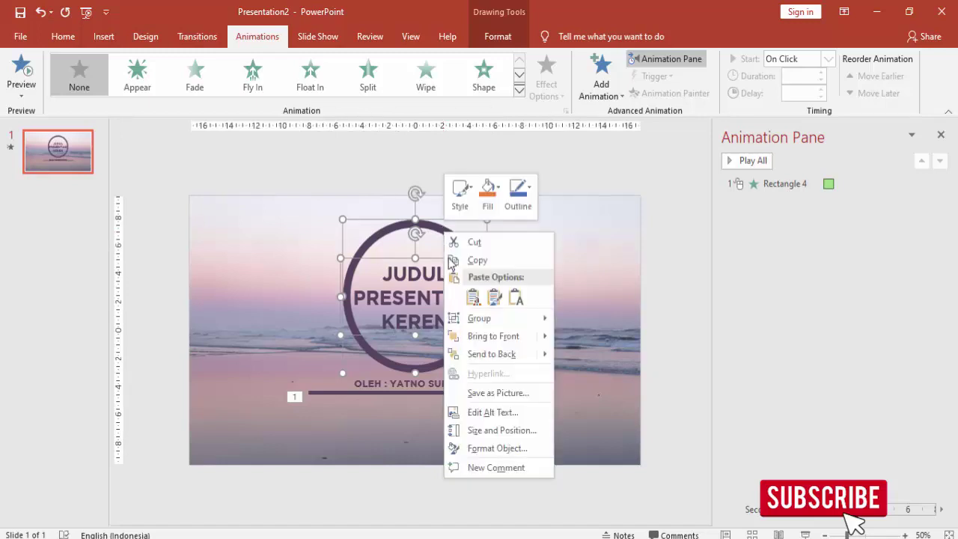
mouse_move(483, 319)
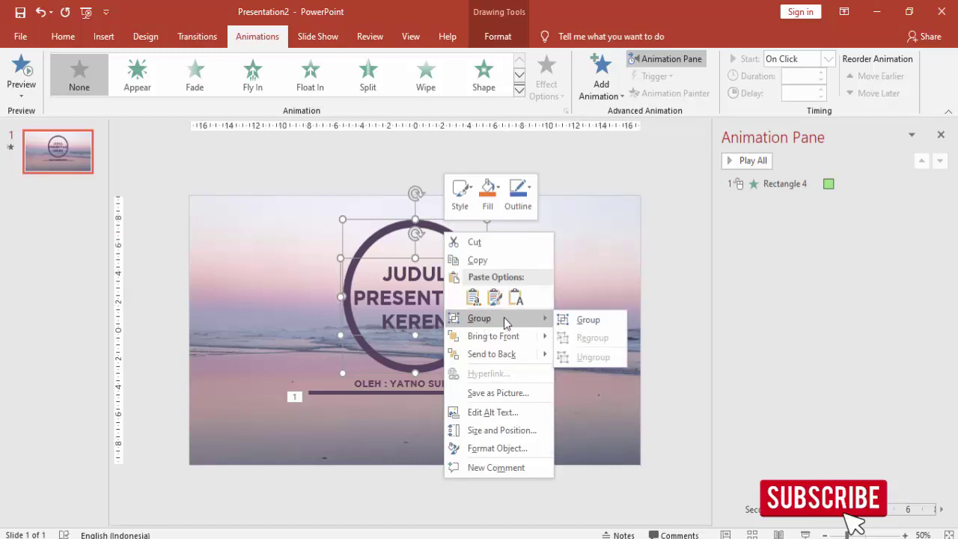
left_click(587, 320)
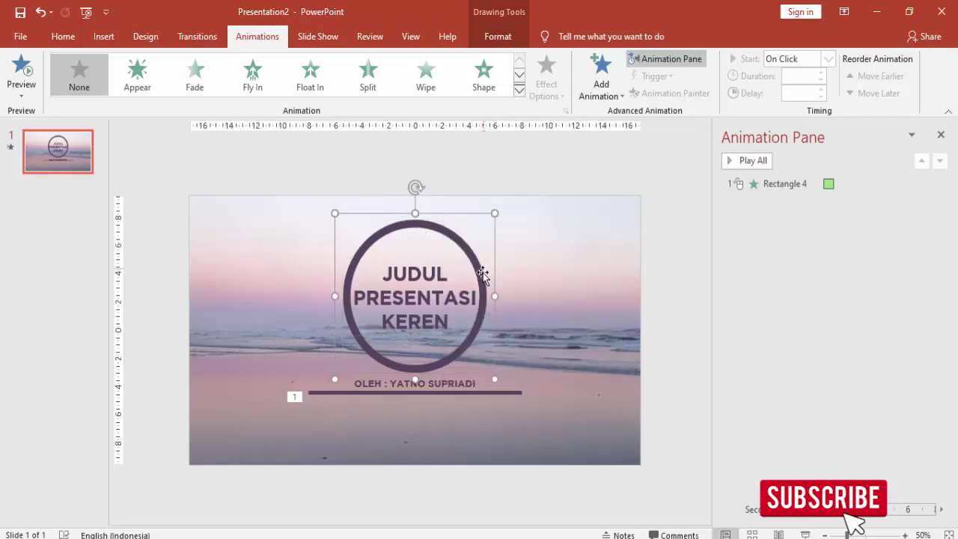
- Add a Fly In entrance to the ring group, starting With Previous
left_click(602, 79)
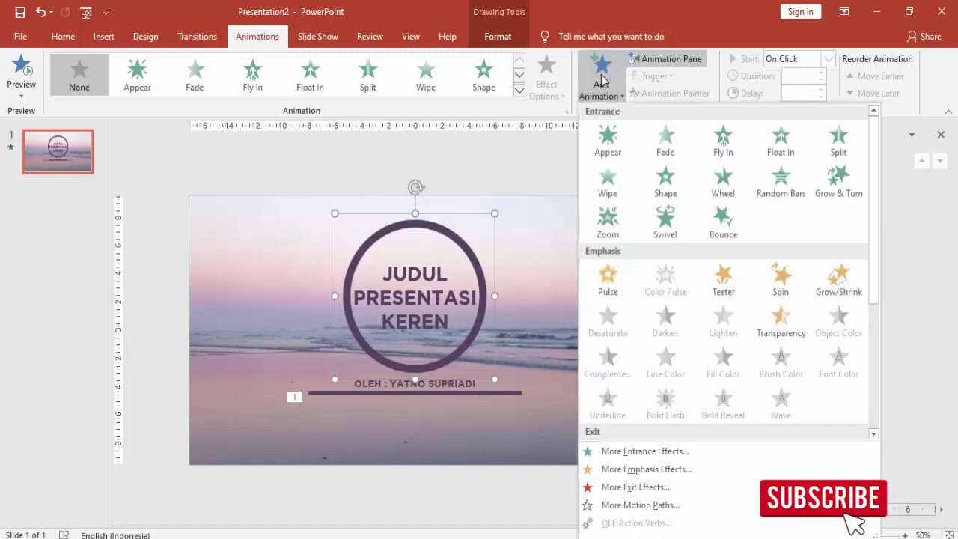
left_click(724, 141)
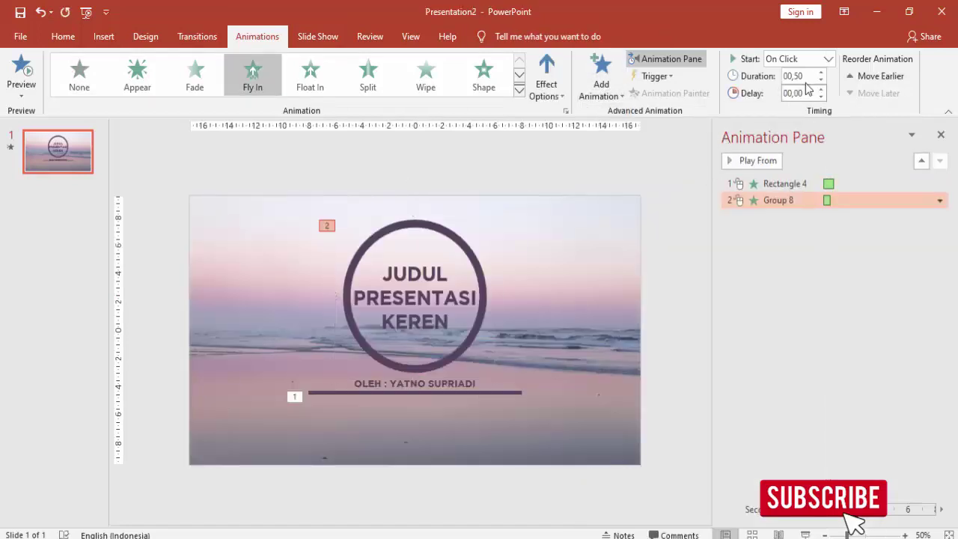
left_click(829, 60)
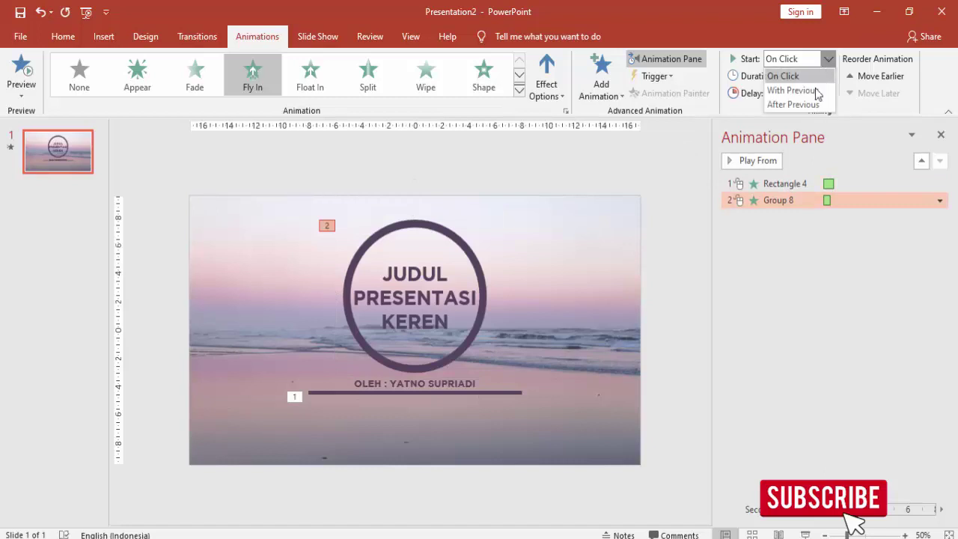
left_click(818, 91)
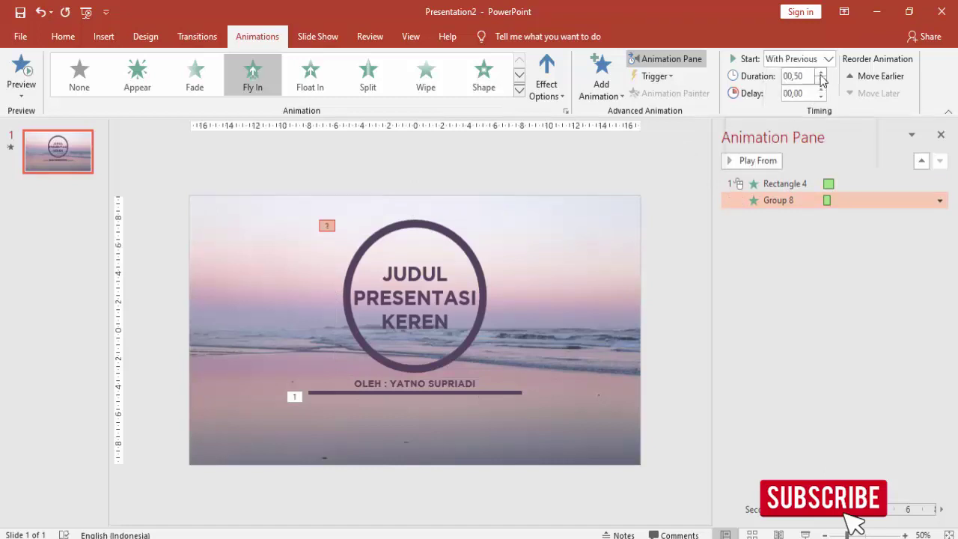
- Set the group's fly-in duration to 1.5 seconds and delay to 0.75 seconds
left_click(821, 72)
left_click(821, 72)
left_click(821, 72)
left_click(820, 73)
left_click(822, 89)
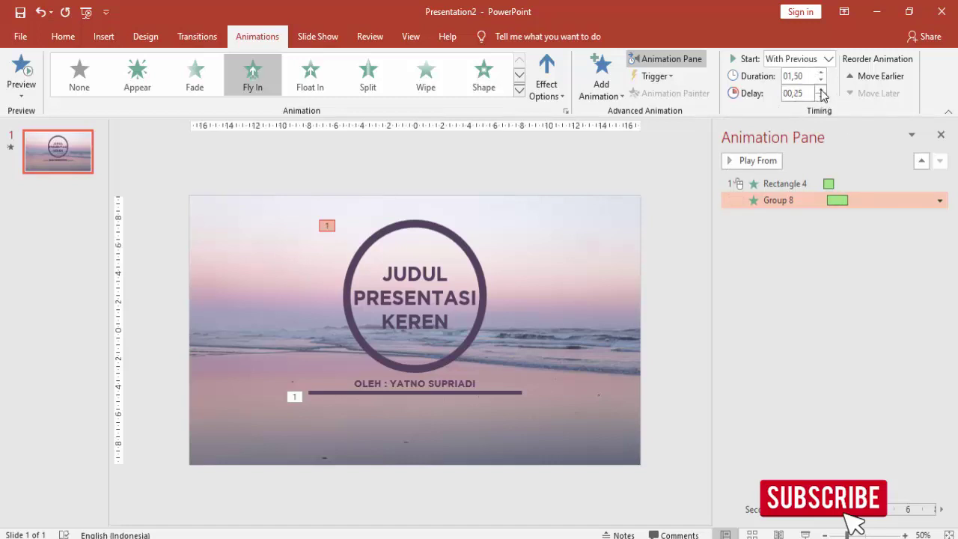
left_click(822, 89)
left_click(821, 89)
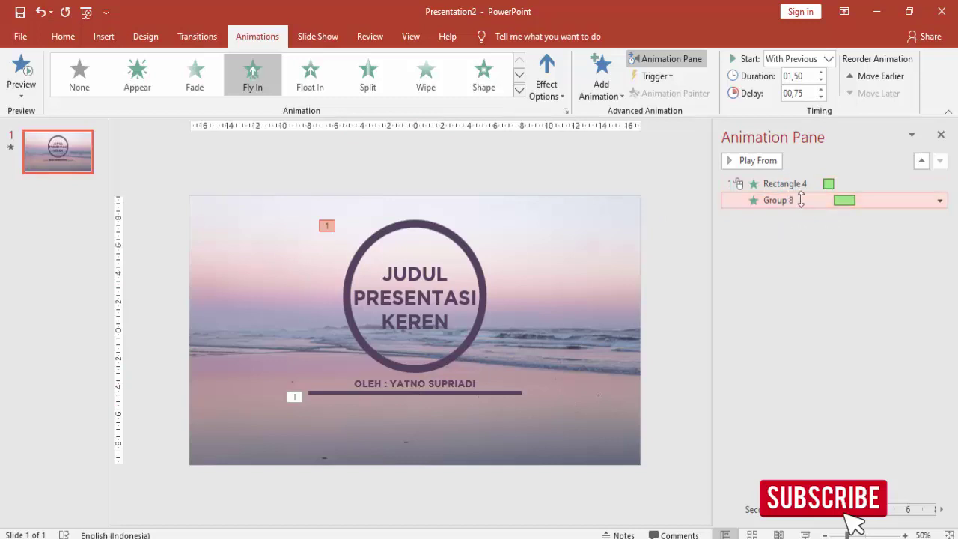
- Give the fly-in a 1.5-second smooth end in its effect options
right_click(865, 199)
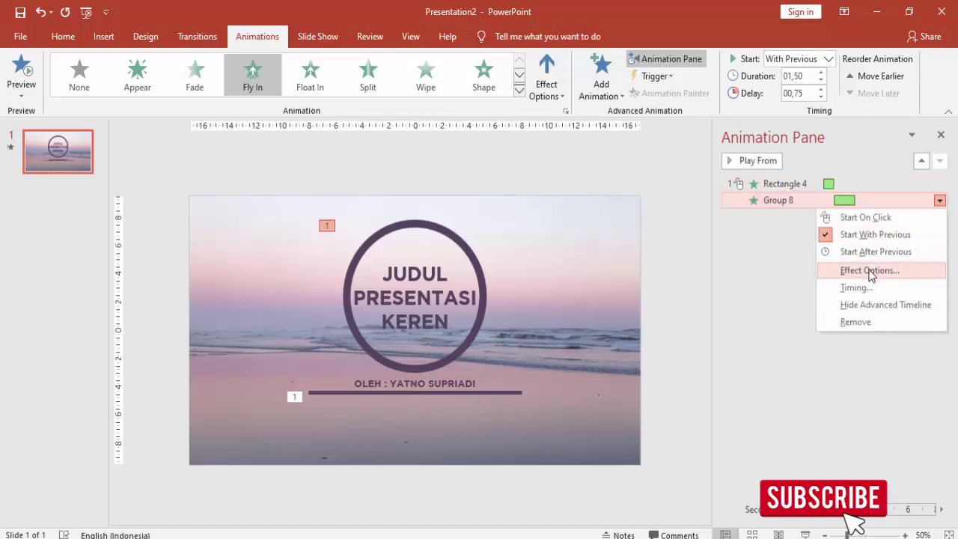
left_click(870, 271)
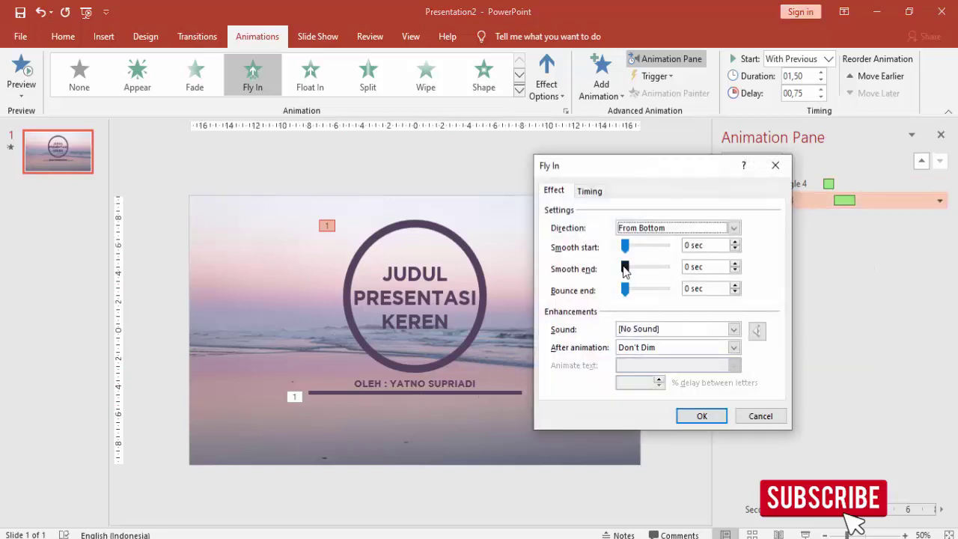
left_click_drag(625, 269, 668, 270)
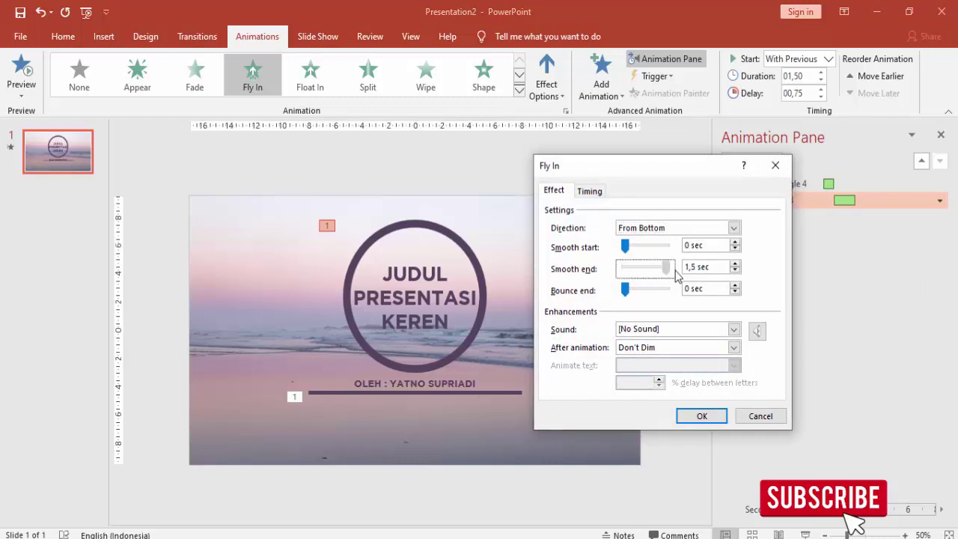
left_click(700, 416)
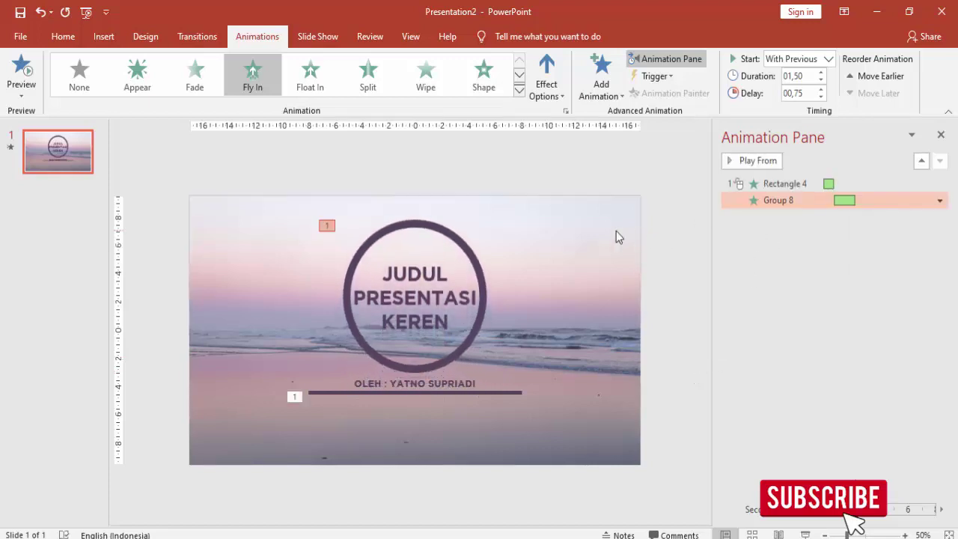
left_click(479, 251)
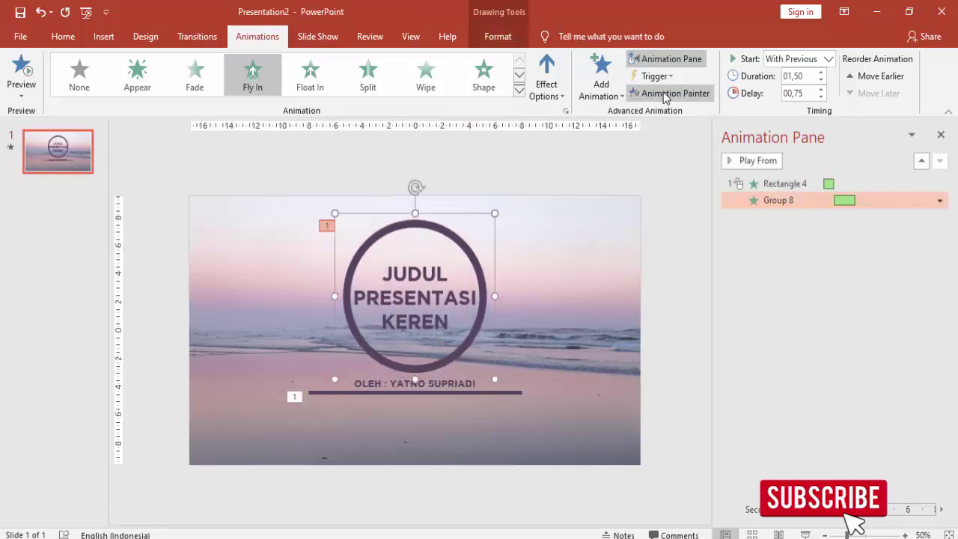
- Copy the group's fly-in onto the byline with Animation Painter and delay it to 1.25 seconds
left_click(664, 96)
left_click(447, 385)
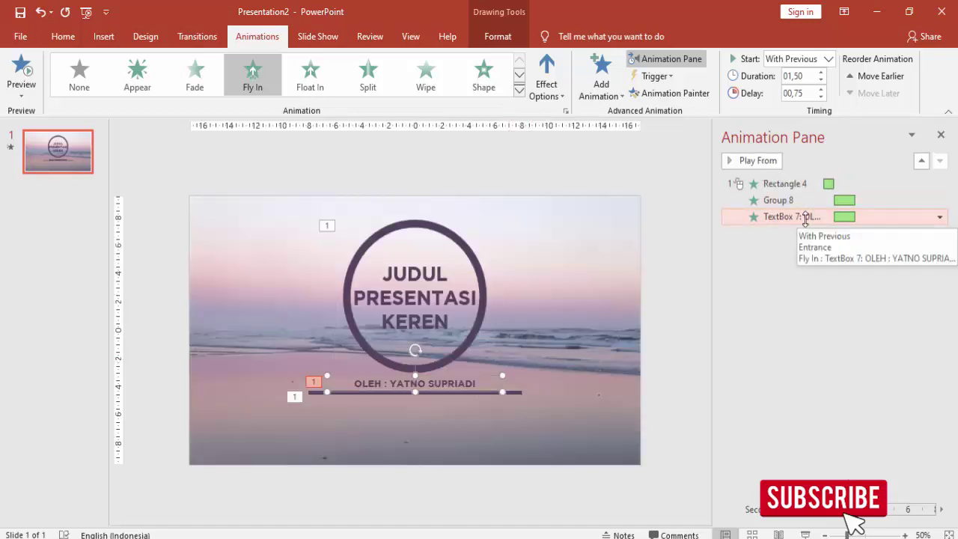
left_click(465, 397)
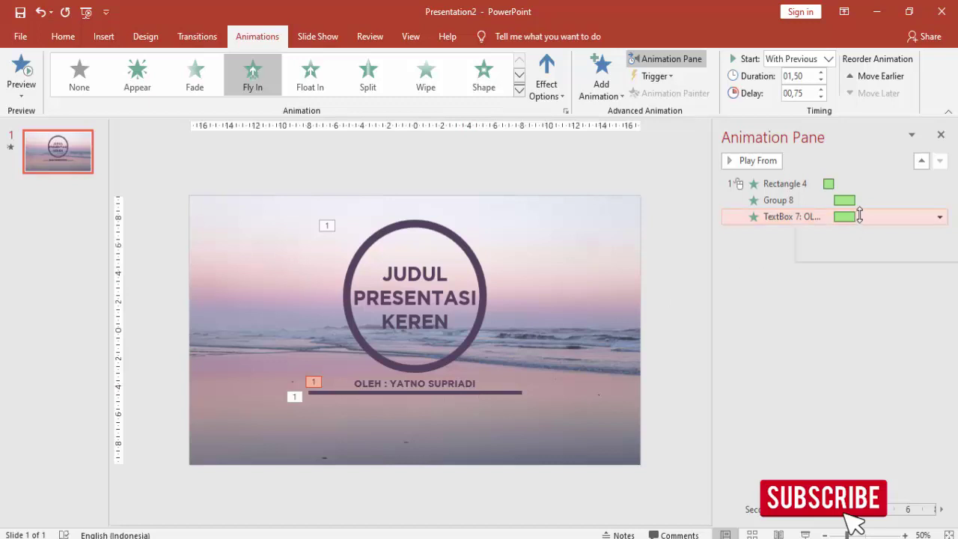
left_click(823, 89)
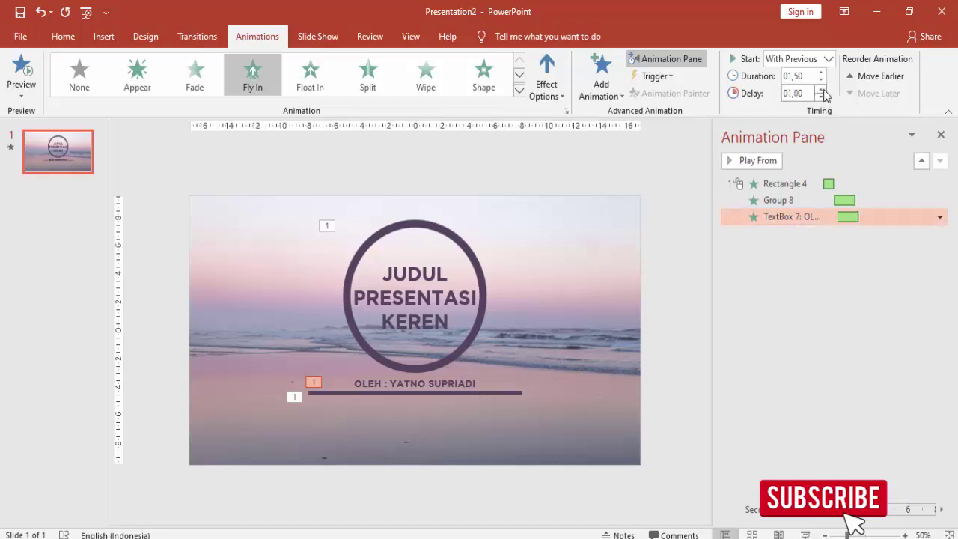
left_click(822, 89)
- Preview the animations starting from the line's Split entrance
left_click(795, 187)
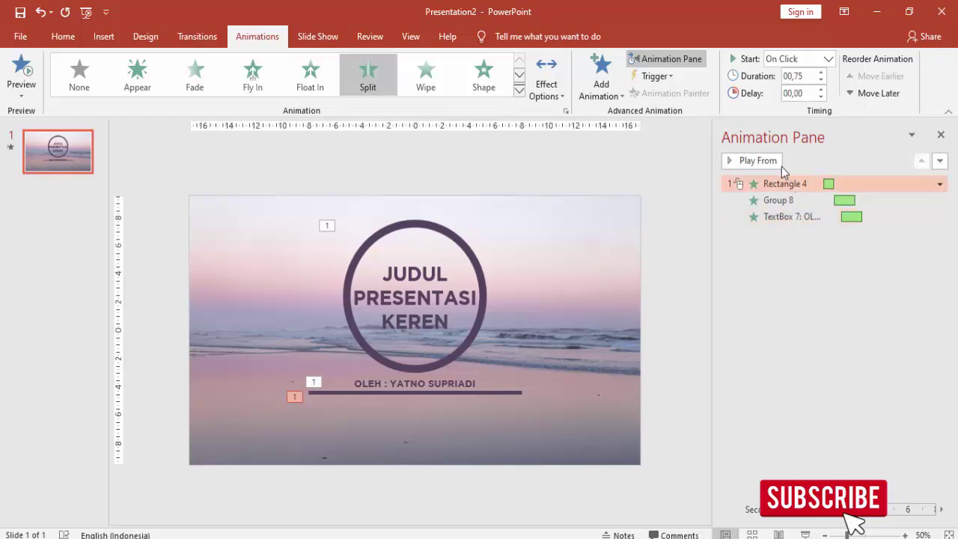
left_click(775, 162)
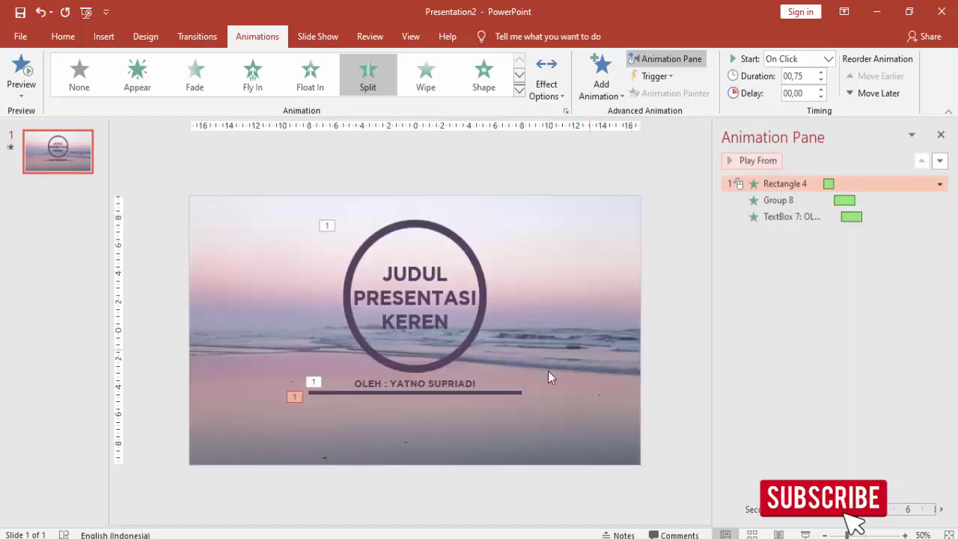
left_click(519, 395)
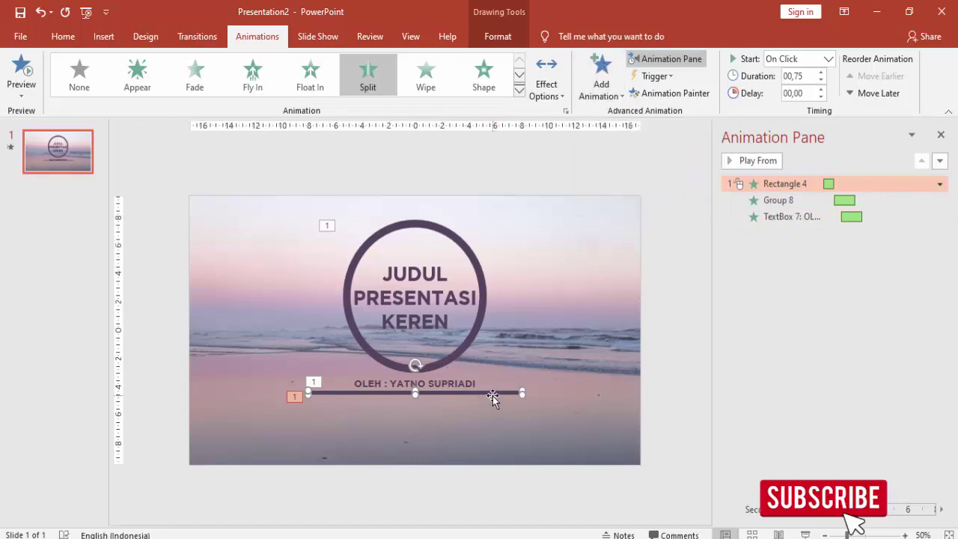
- Add a Split exit to the purple line starting After Previous, lengthen it, and preview the sequence
left_click(601, 79)
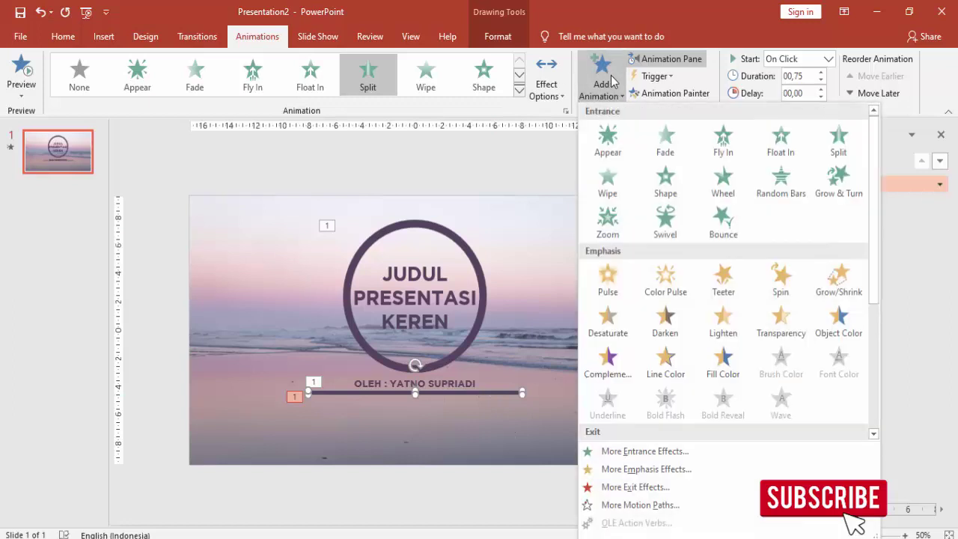
scroll(735, 313, "down", 3)
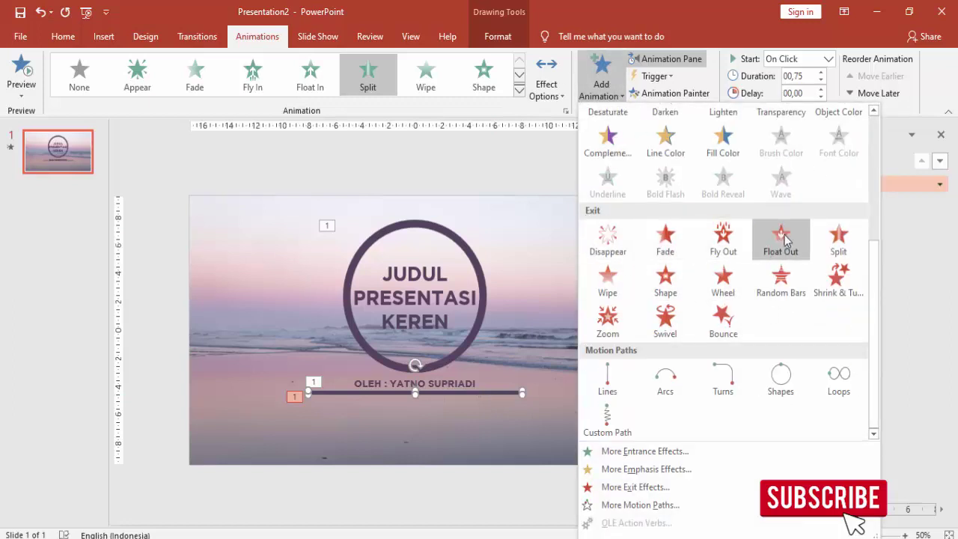
left_click(840, 242)
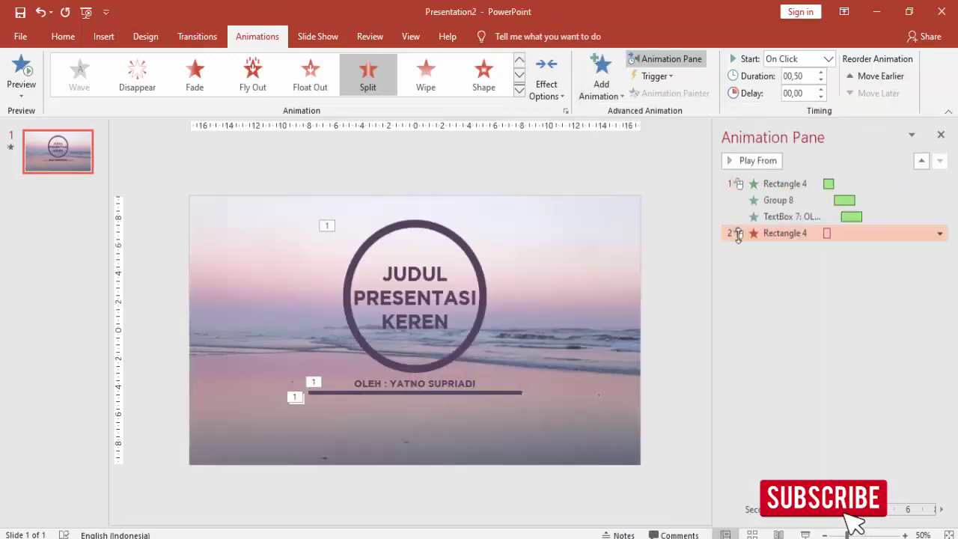
left_click(828, 59)
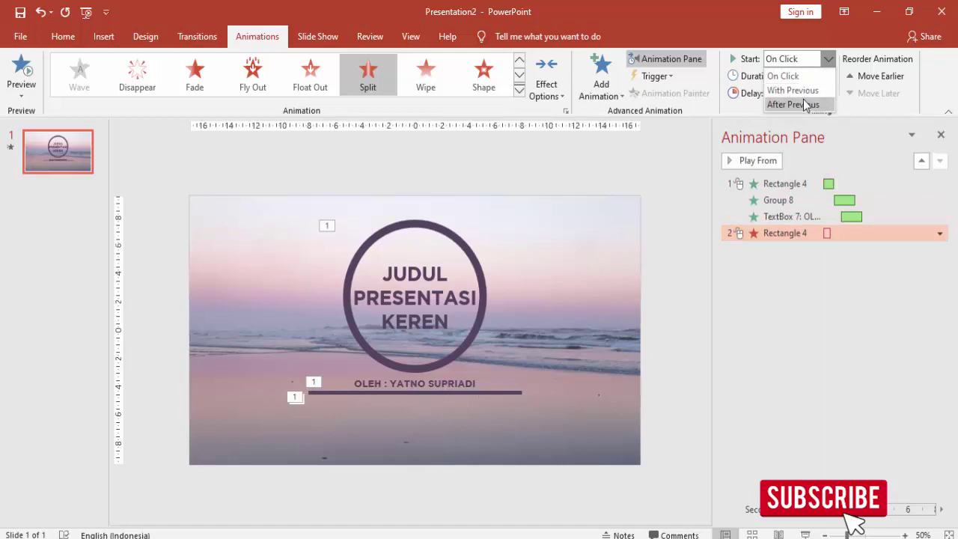
left_click(804, 104)
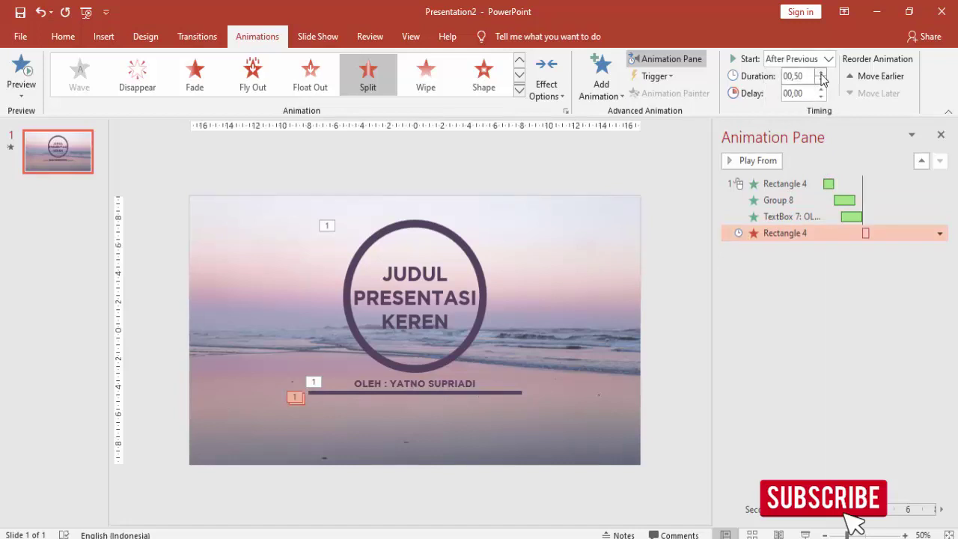
left_click(821, 73)
left_click(787, 180)
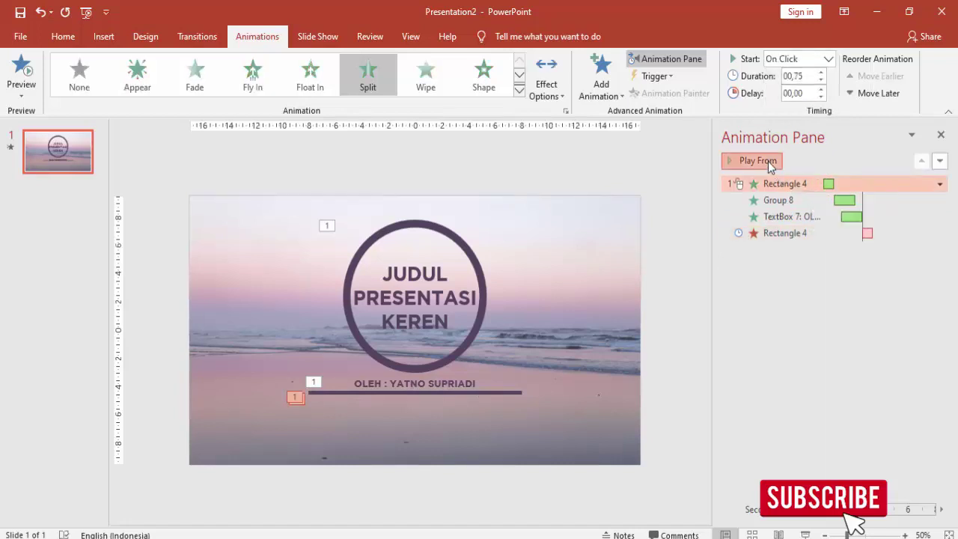
left_click(749, 161)
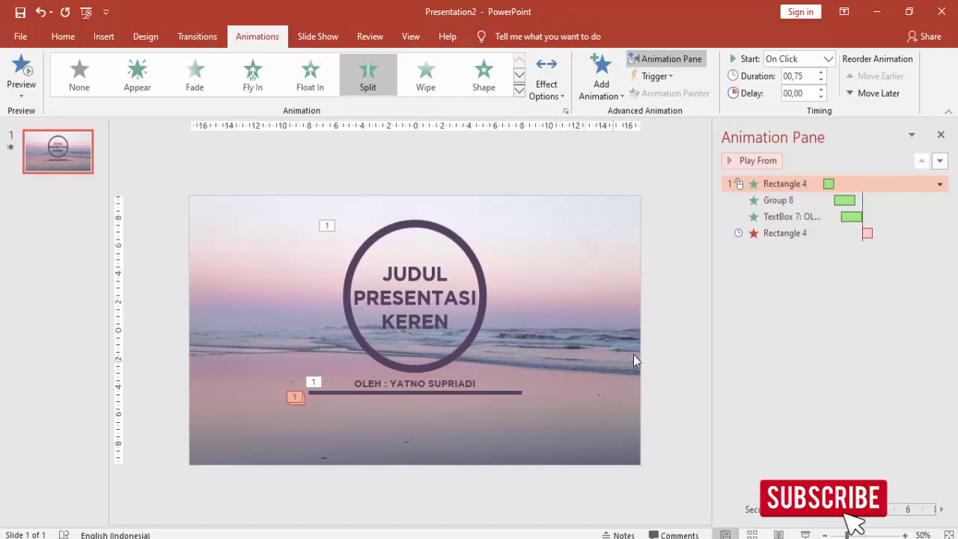
- Deselect the animation and start the slideshow from the beginning with F5
left_click(650, 341)
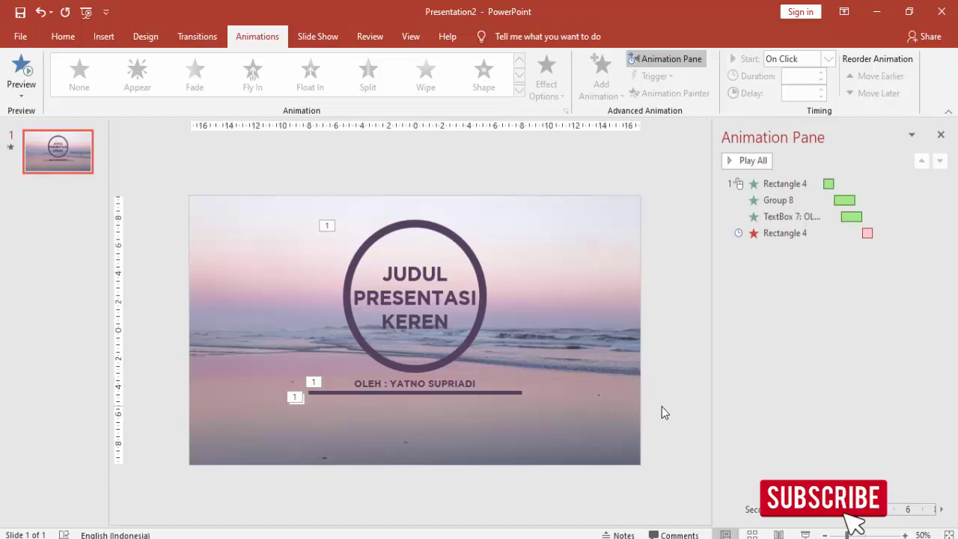
key("F5")
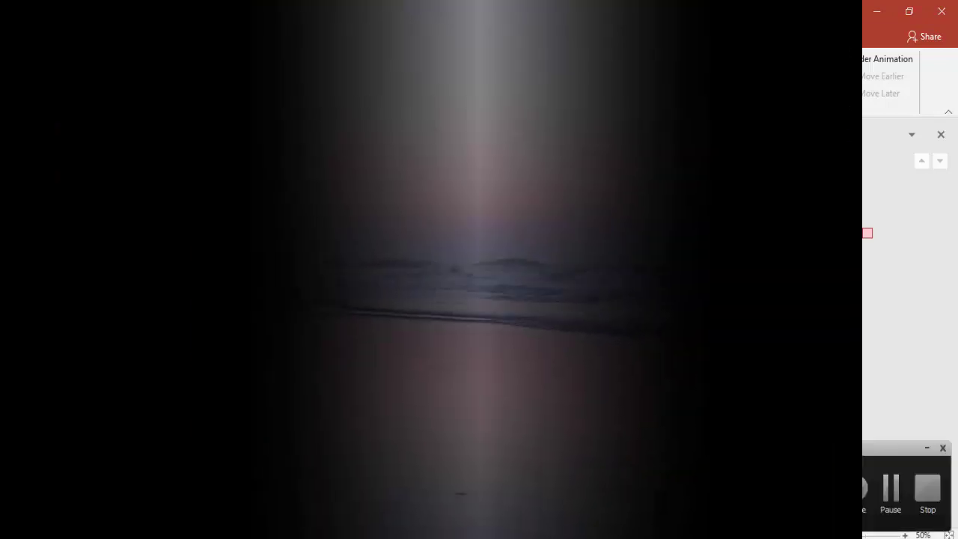